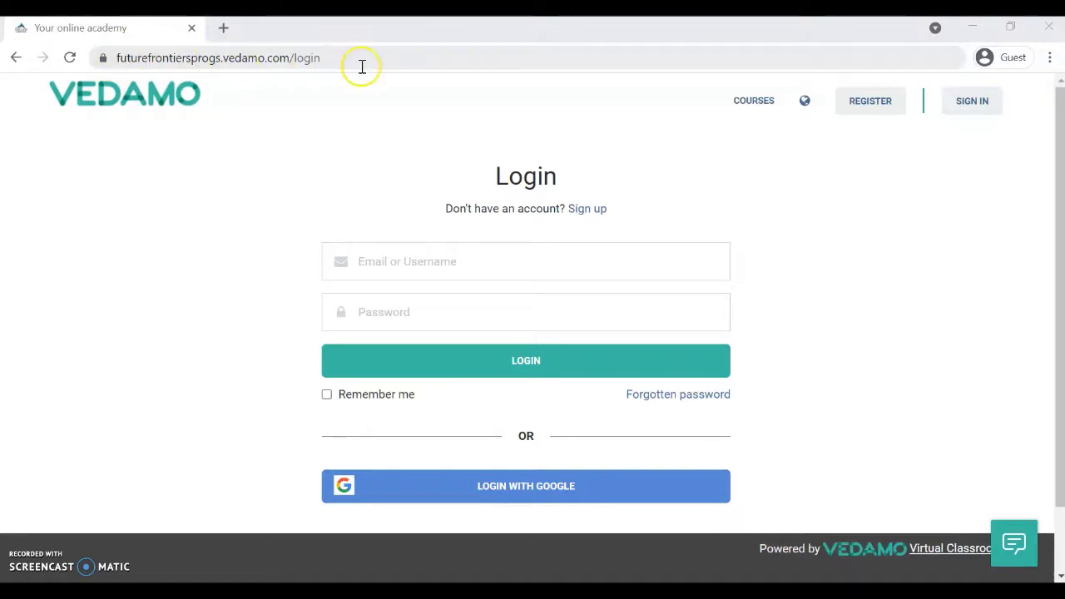
# Go from the sign-up page to the academy login form and enter the account e-mail
pyautogui.click(591, 213)
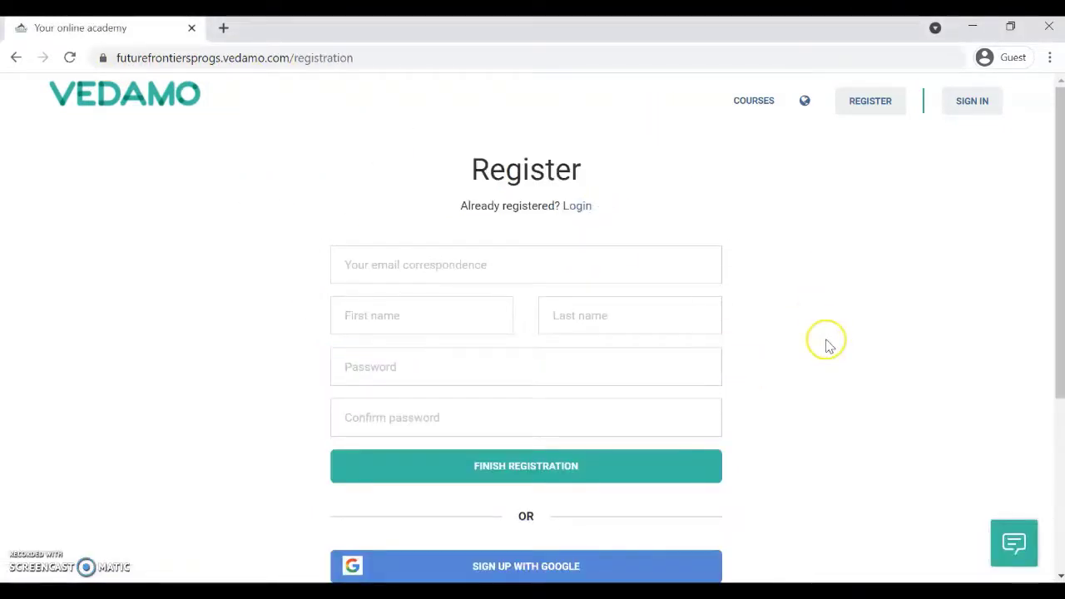
pyautogui.scroll(-1, 828, 344)
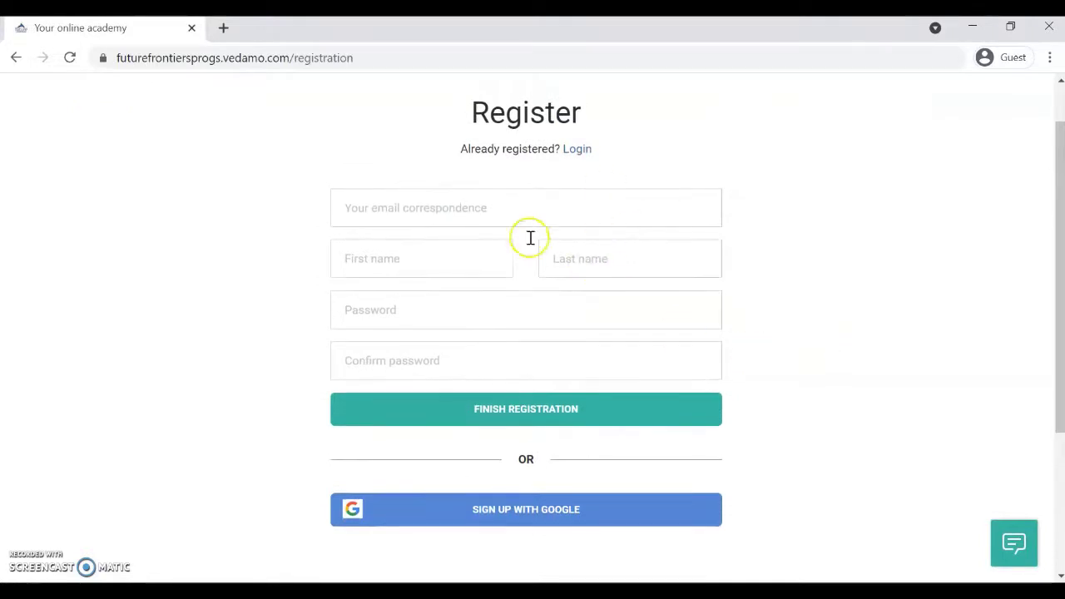
pyautogui.scroll(1, 804, 285)
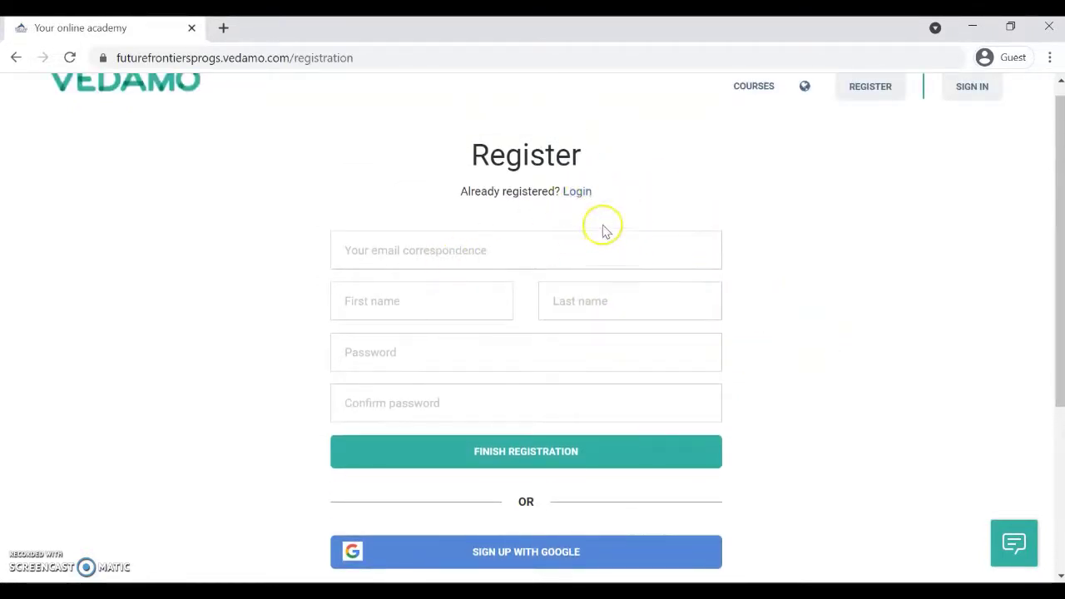
pyautogui.click(578, 196)
pyautogui.click(555, 268)
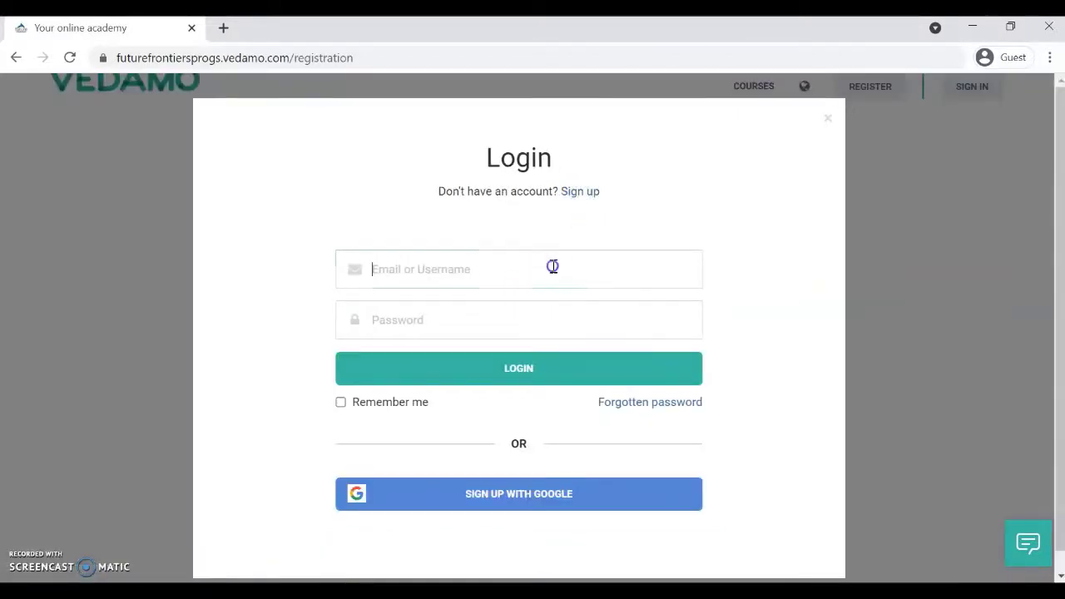
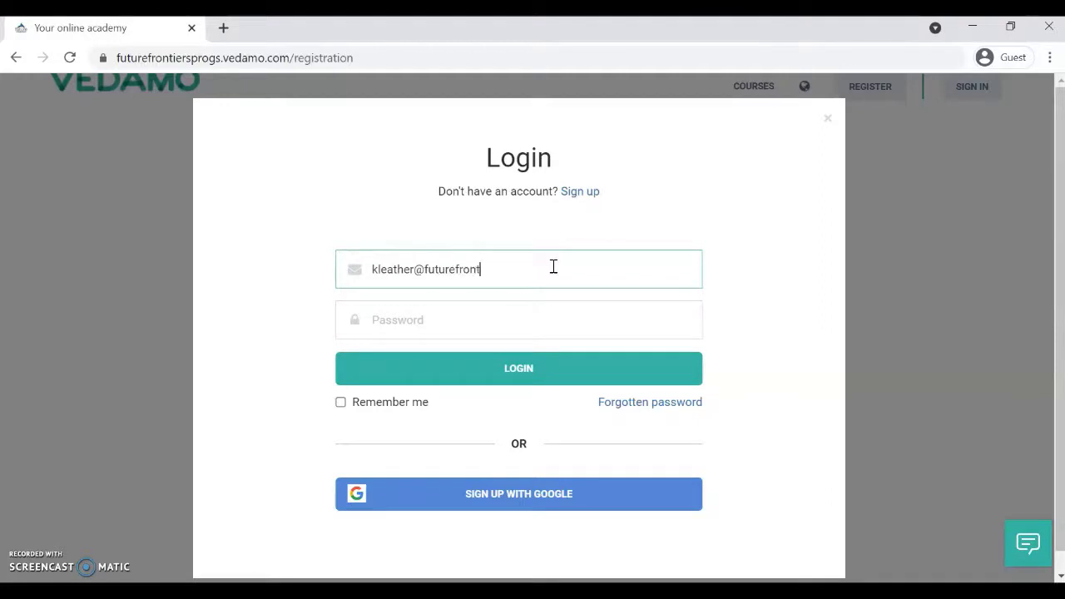
pyautogui.press('Tab')
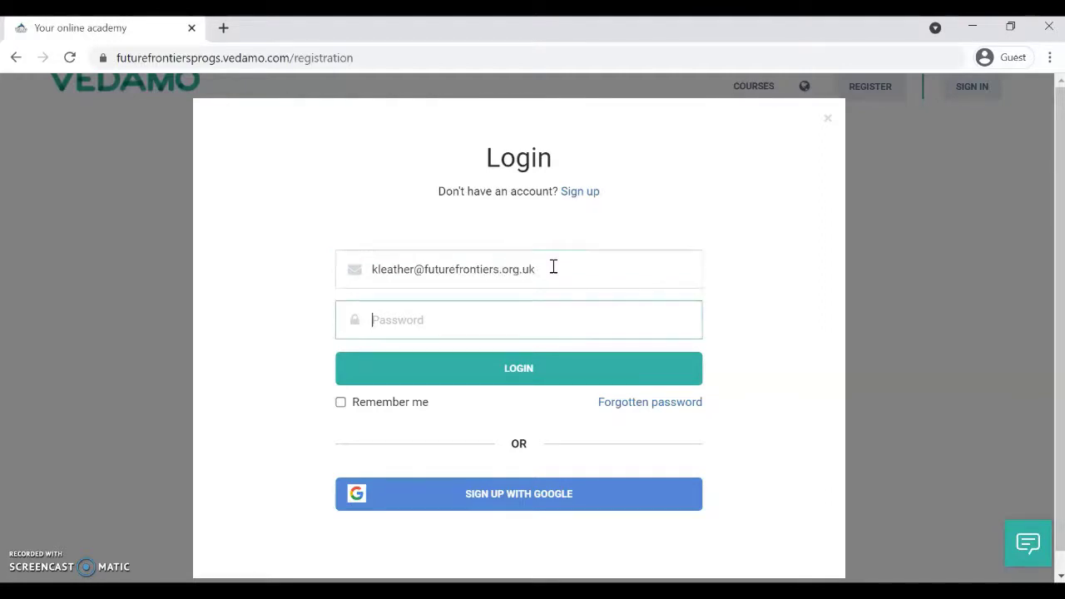
# Enter the account password and log in to the dashboard with the May 2021 calendar
pyautogui.write('******')
pyautogui.click(535, 367)
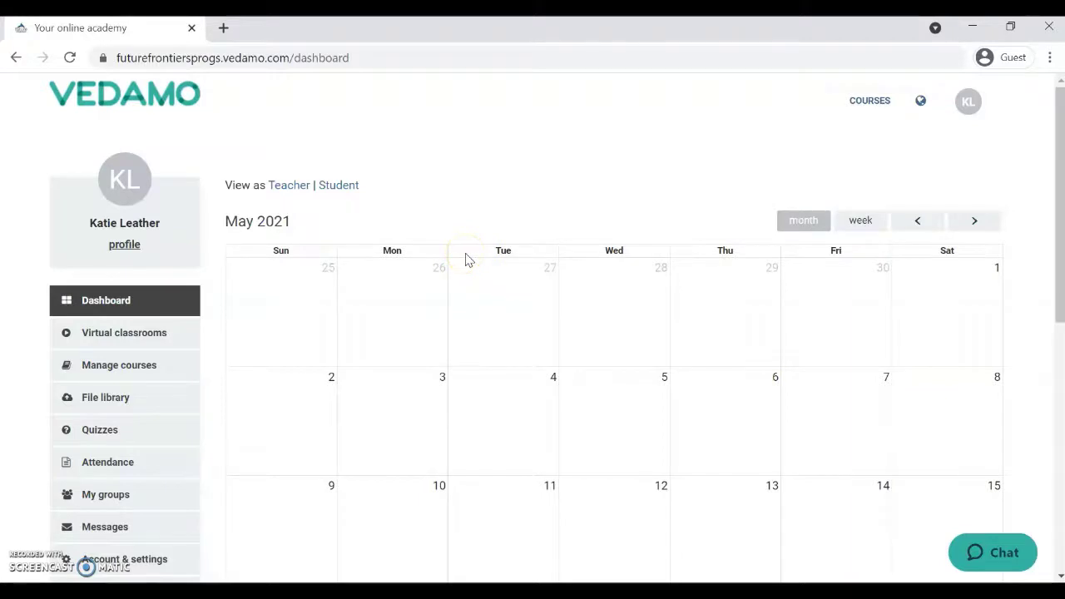
pyautogui.scroll(-1, 466, 260)
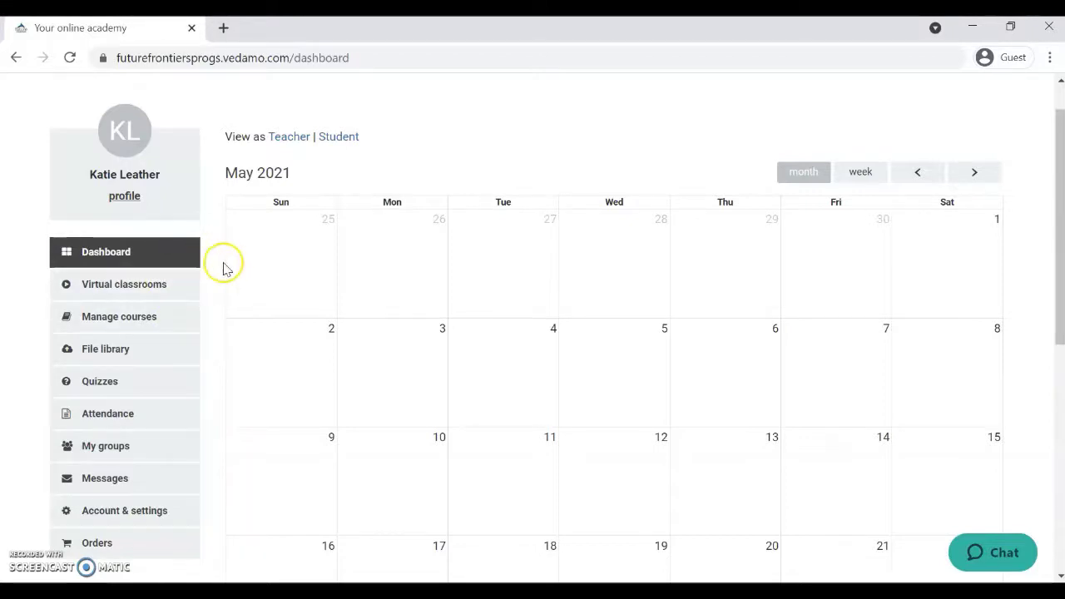
# Check the File library for Year 10 Activity Handbook.pdf without uploading, then go to Virtual classrooms
pyautogui.click(154, 350)
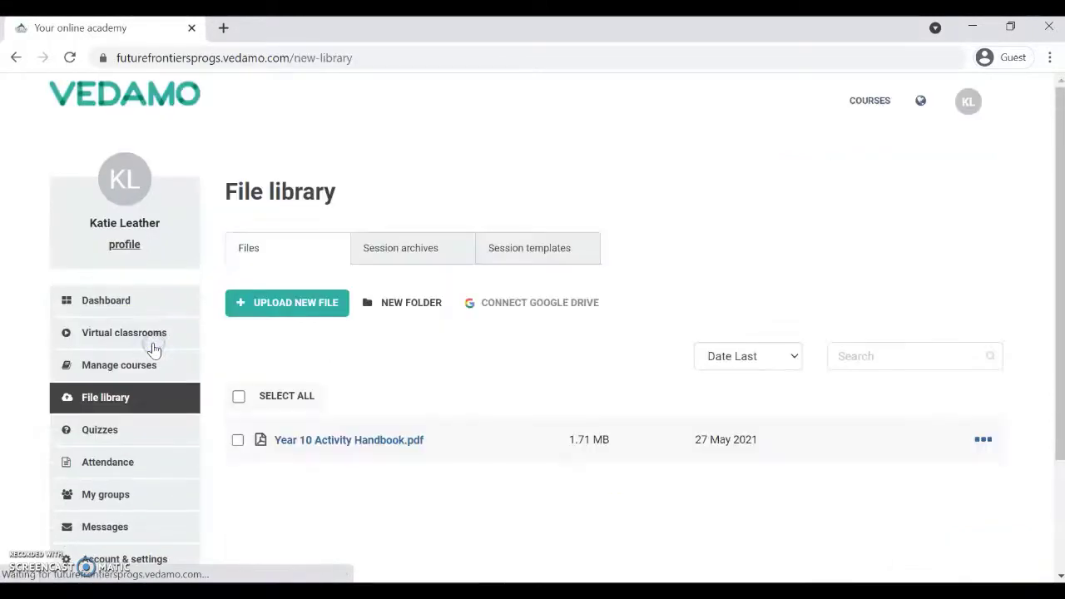
pyautogui.click(304, 303)
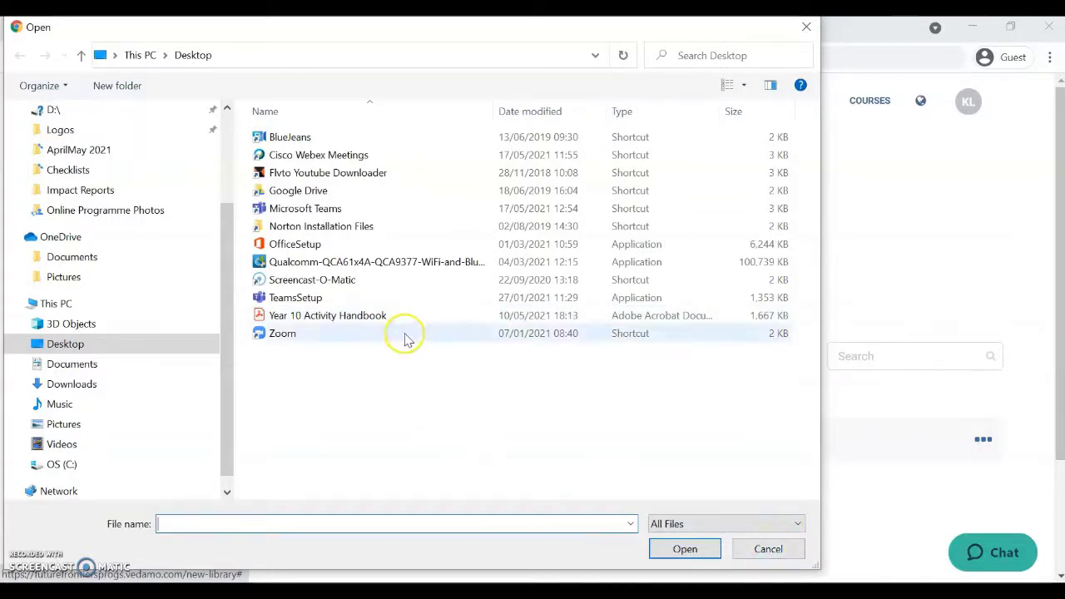
pyautogui.click(769, 549)
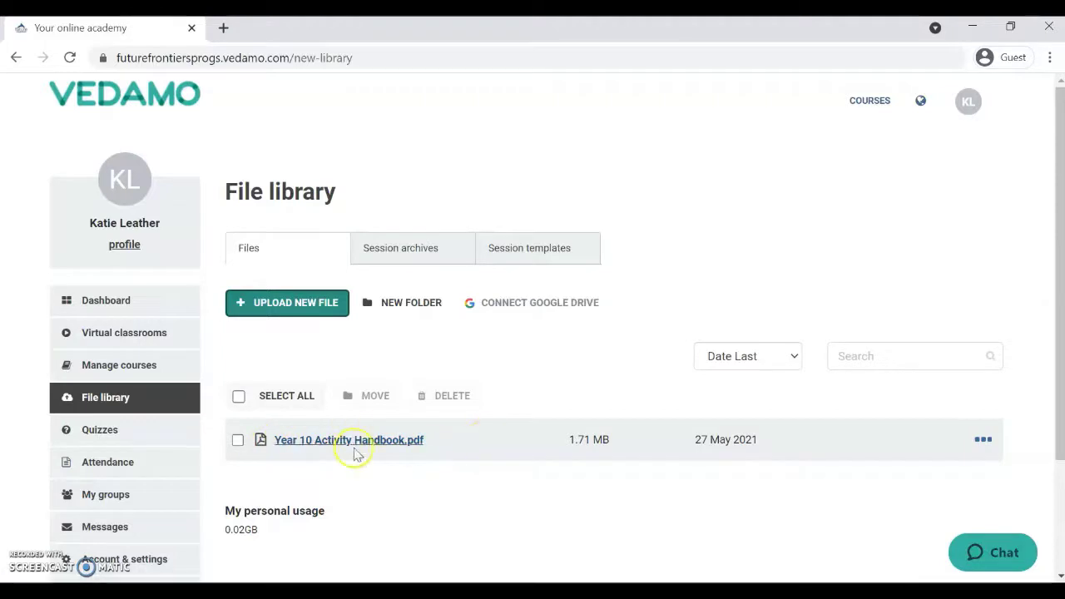
pyautogui.scroll(-1, 444, 472)
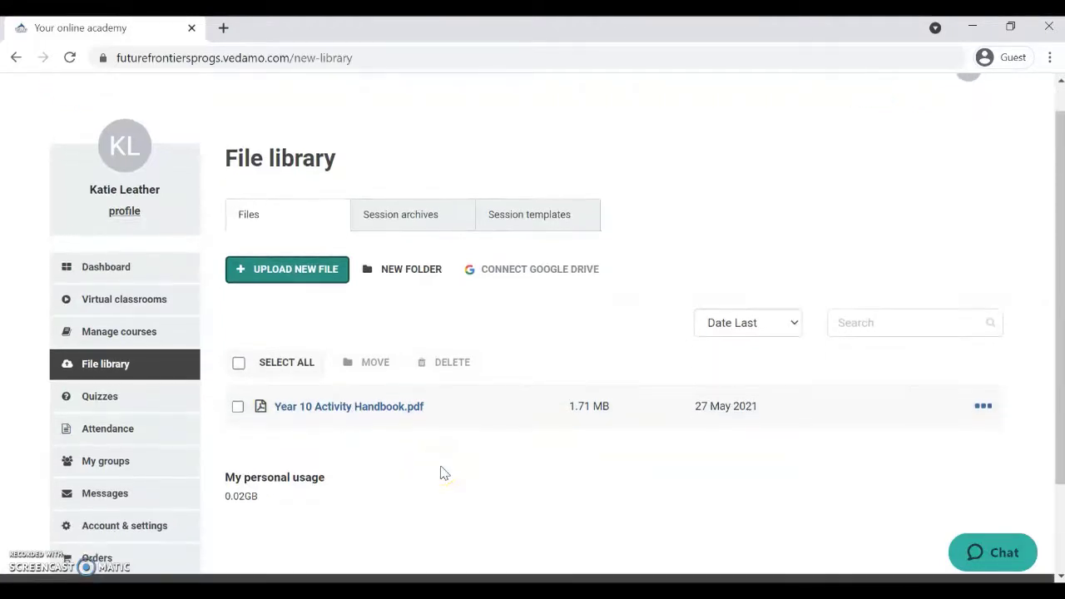
pyautogui.scroll(1, 443, 463)
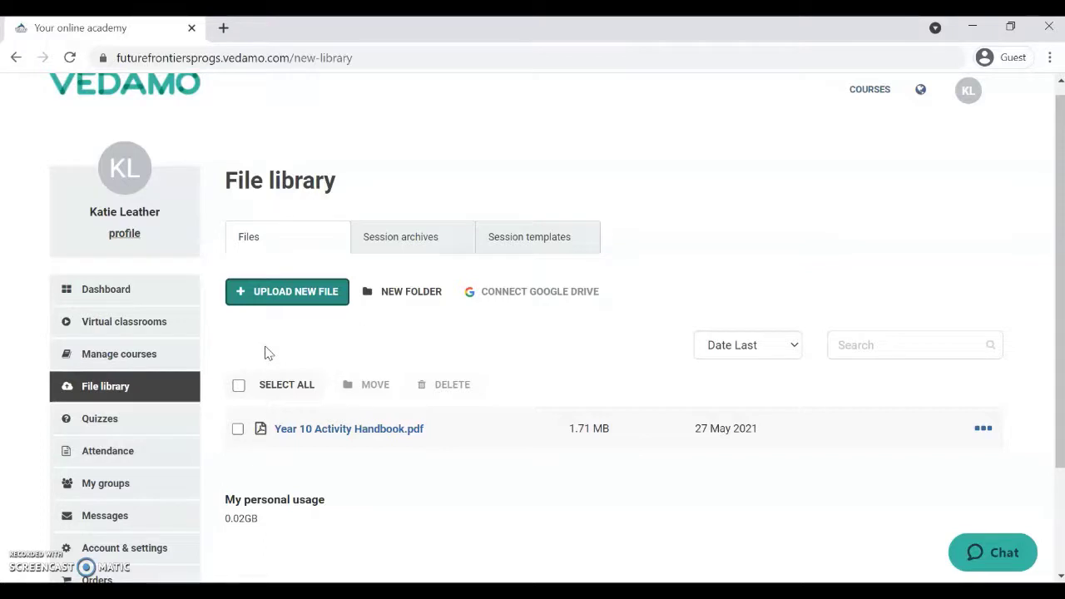
pyautogui.click(181, 326)
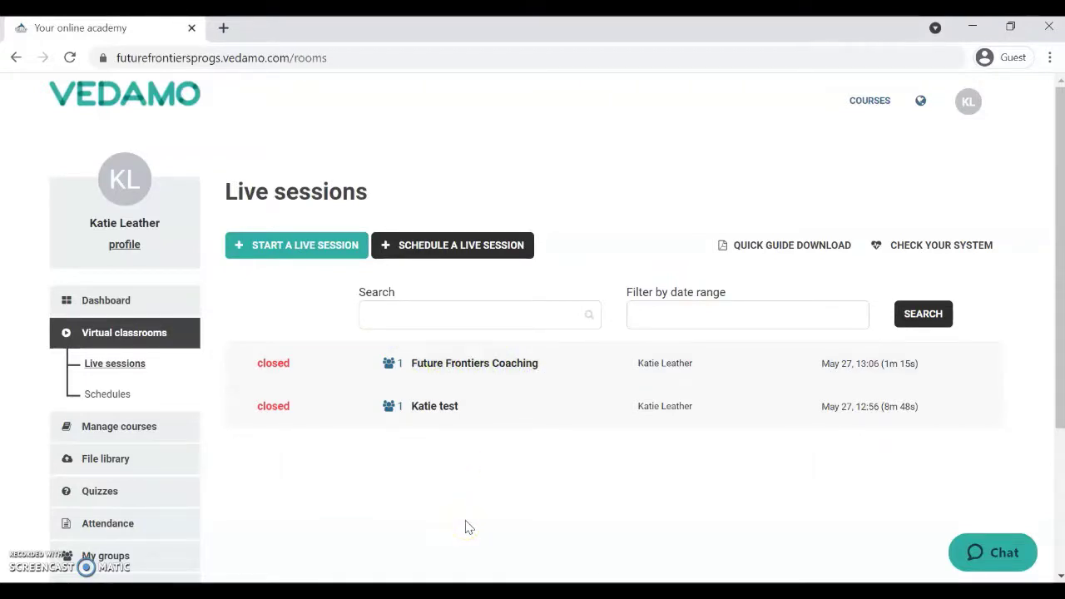
# Begin a new live session titled 'test', look through its form, then return to Live sessions
pyautogui.click(308, 250)
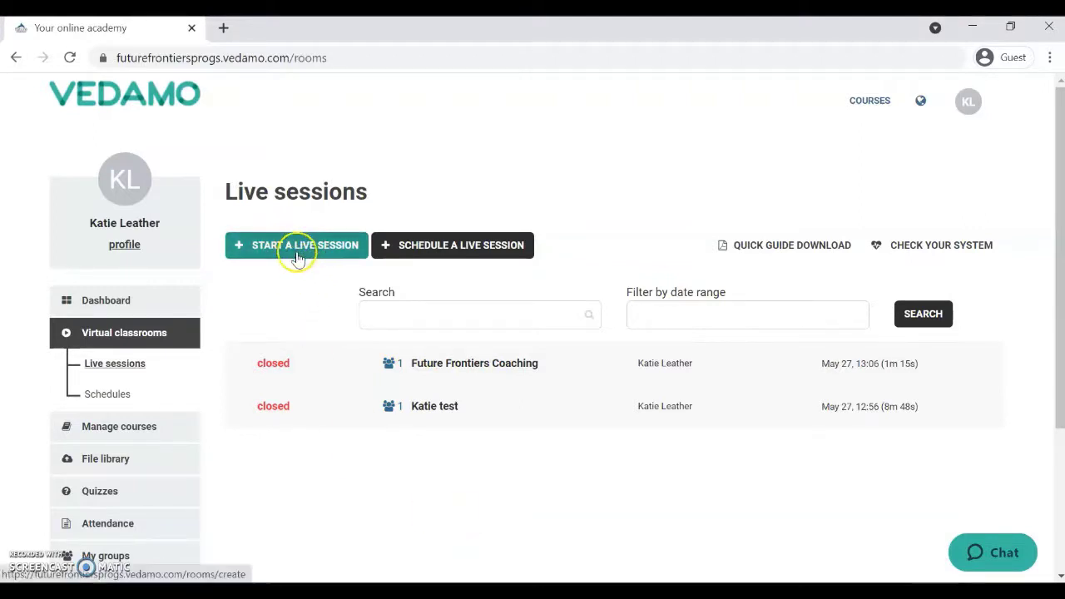
pyautogui.click(319, 276)
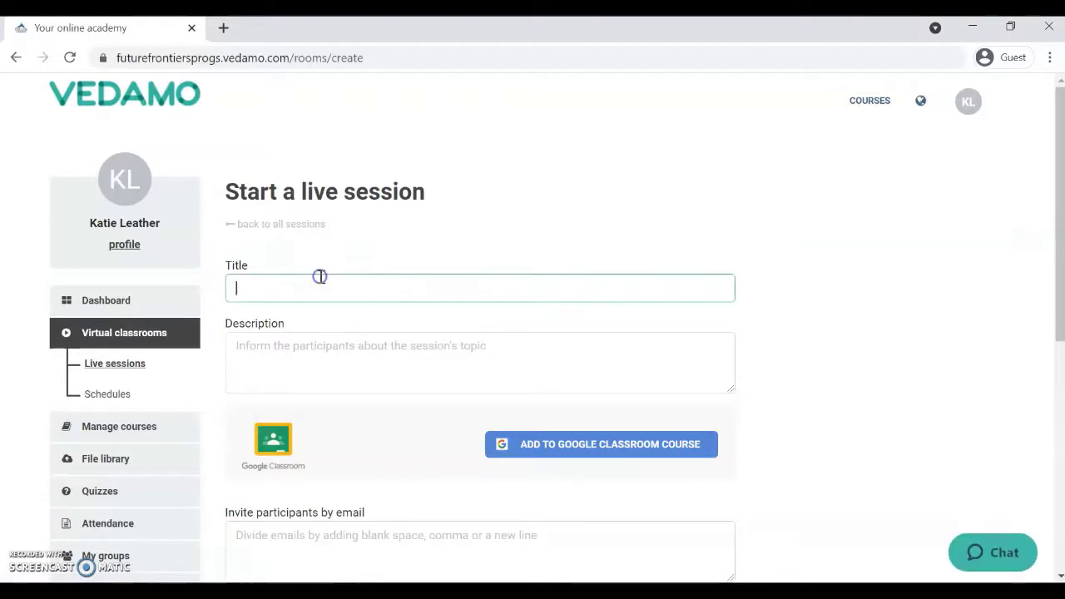
pyautogui.write('test')
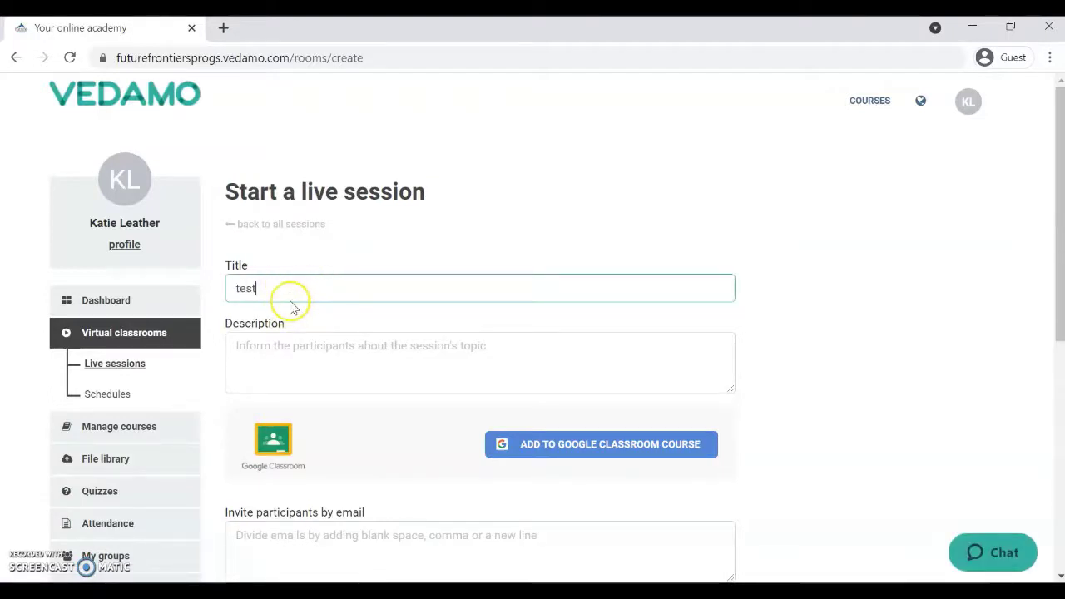
pyautogui.scroll(-2, 287, 331)
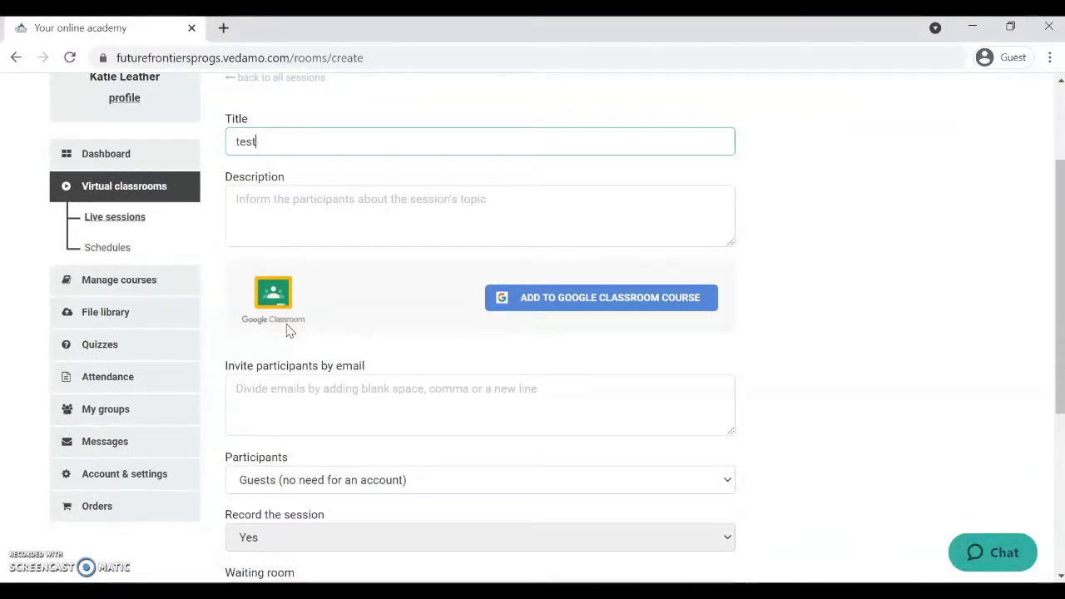
pyautogui.scroll(-4, 288, 330)
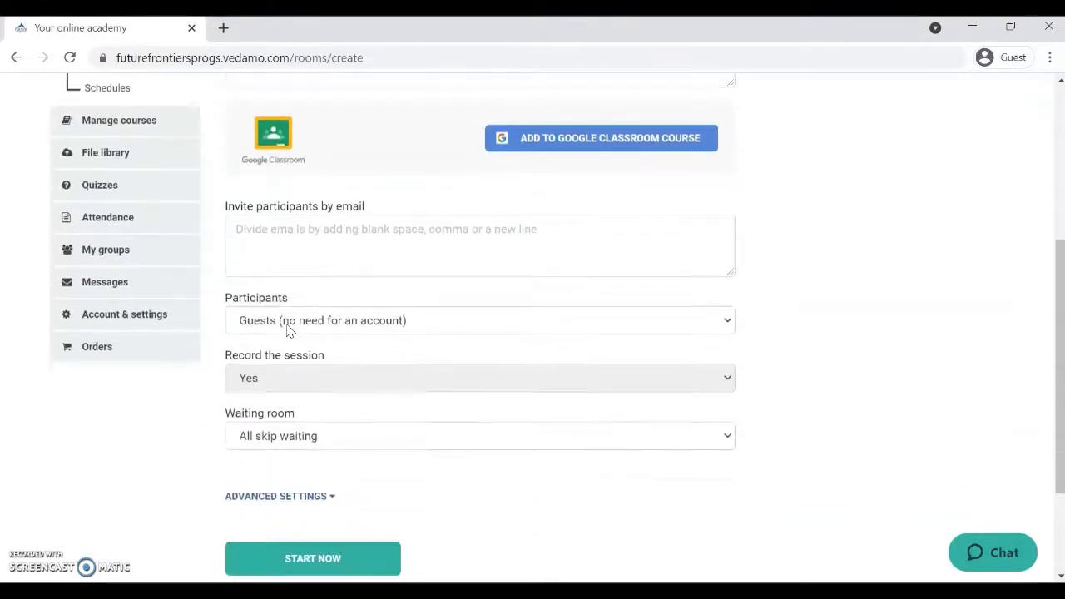
pyautogui.click(316, 393)
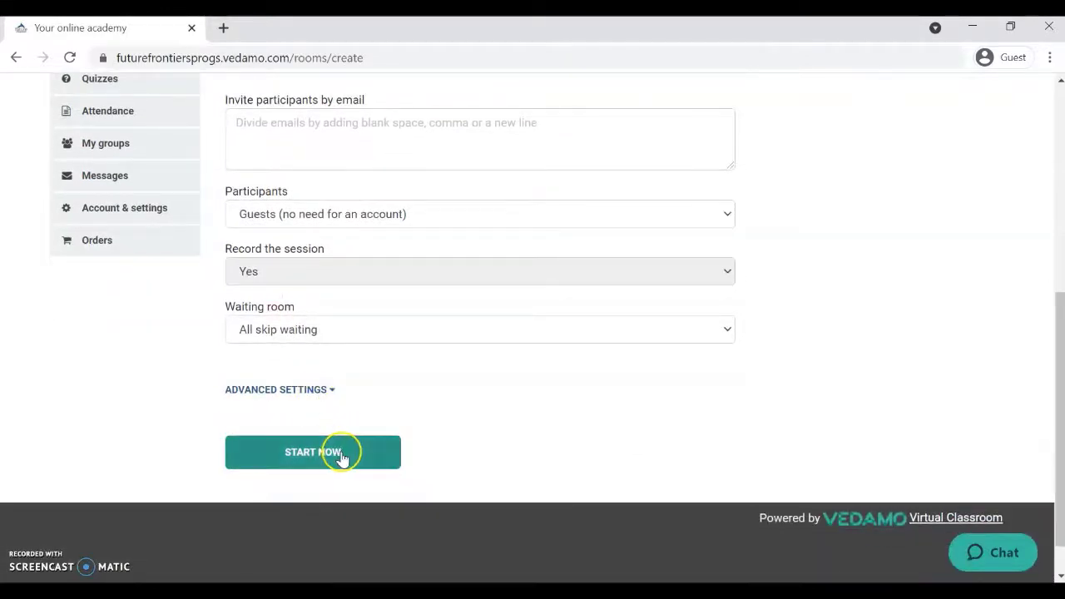
pyautogui.scroll(5, 505, 376)
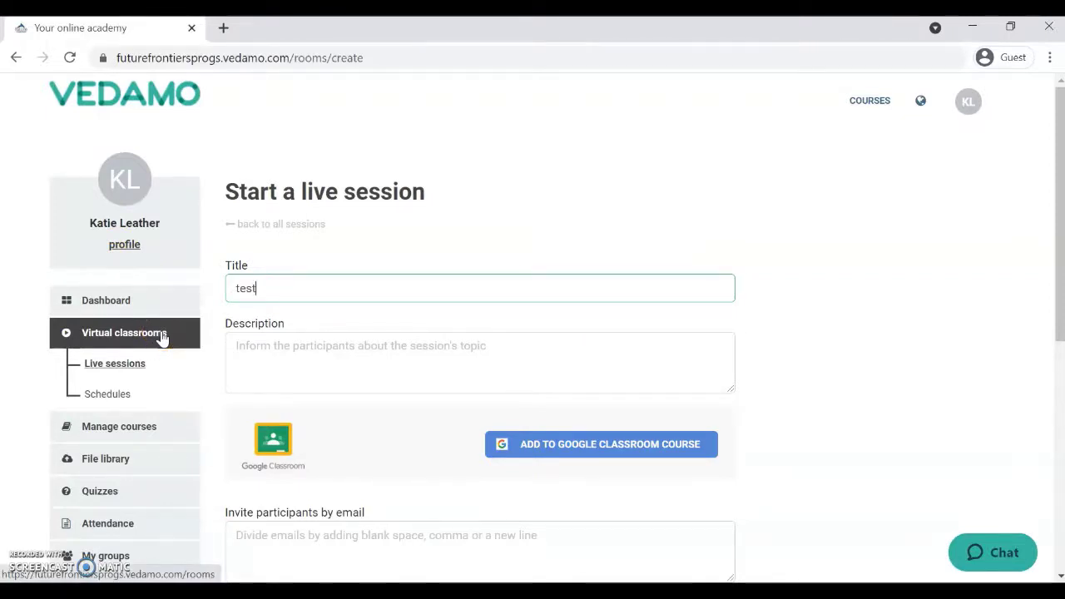
pyautogui.click(163, 337)
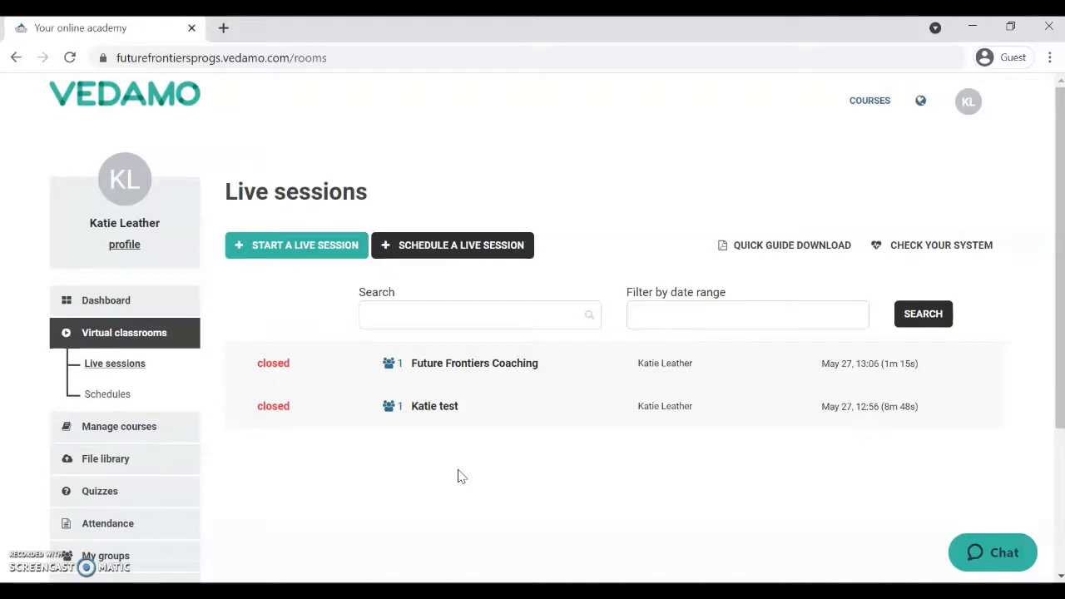
# Open the closed Future Frontiers Coaching session's details and choose Reopen the session
pyautogui.click(490, 362)
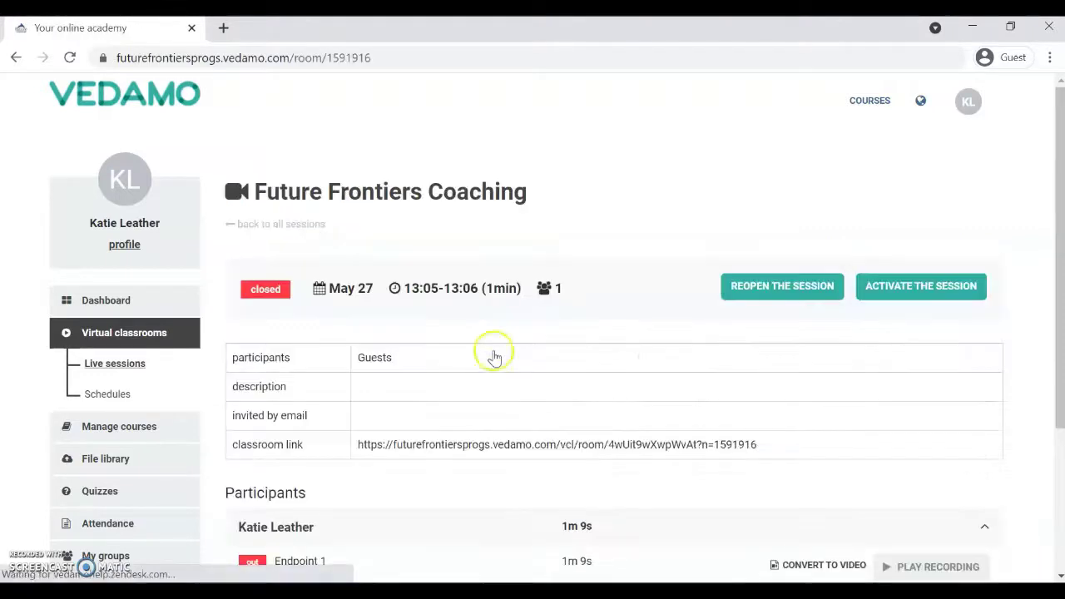
pyautogui.scroll(-2, 733, 408)
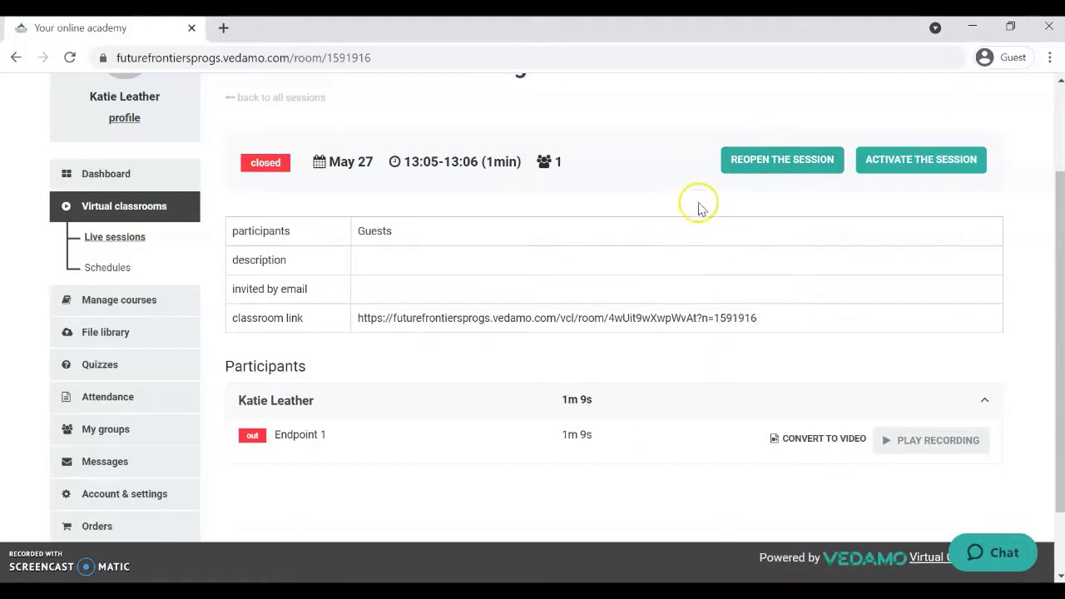
pyautogui.click(750, 162)
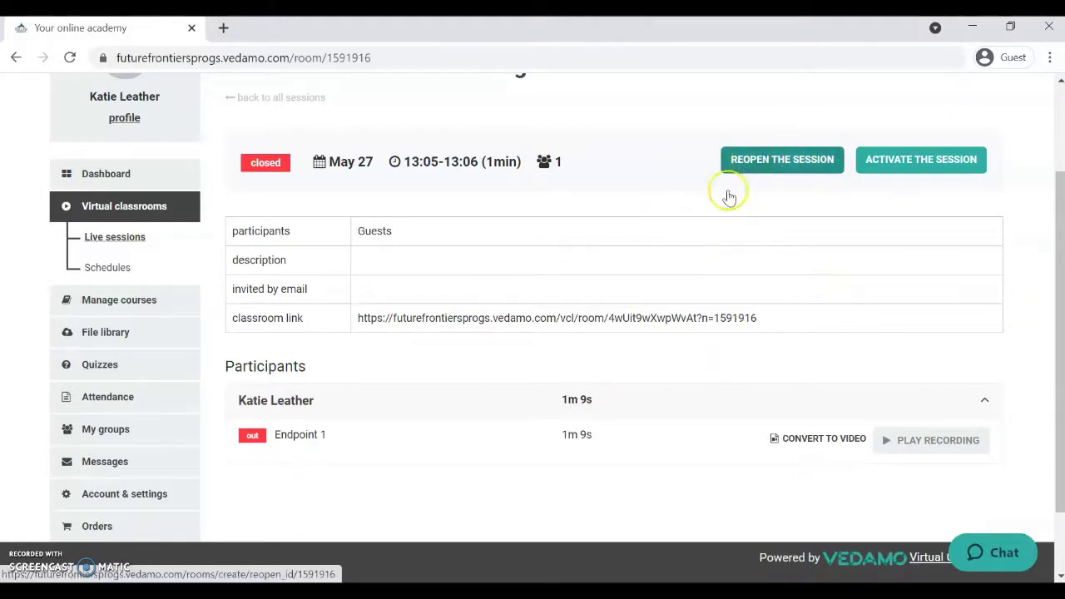
pyautogui.scroll(1, 683, 254)
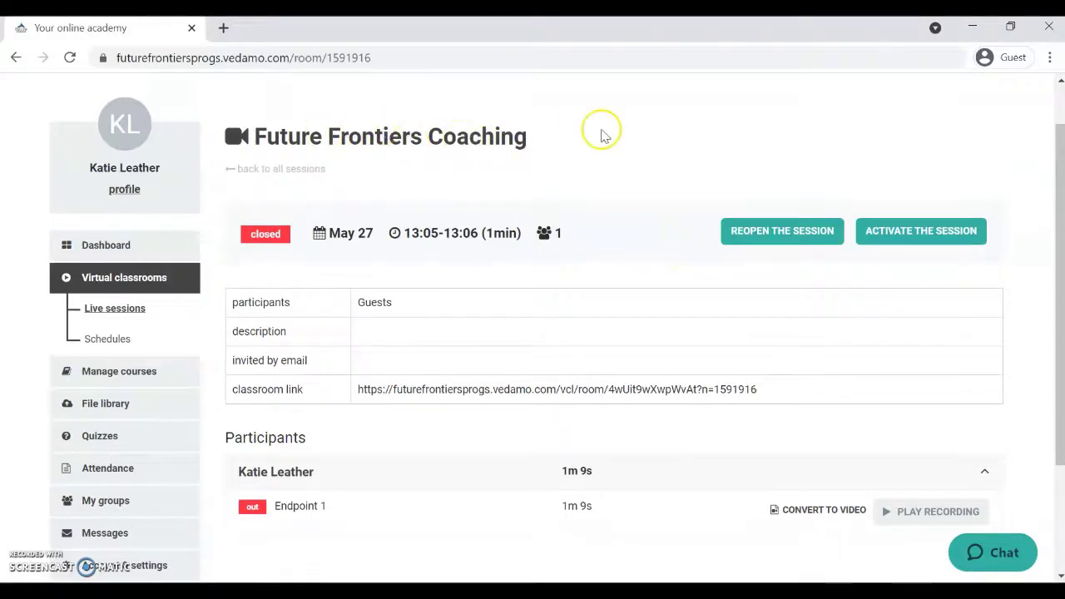
# Confirm reopening Future Frontiers Coaching and start the live session now
pyautogui.click(755, 237)
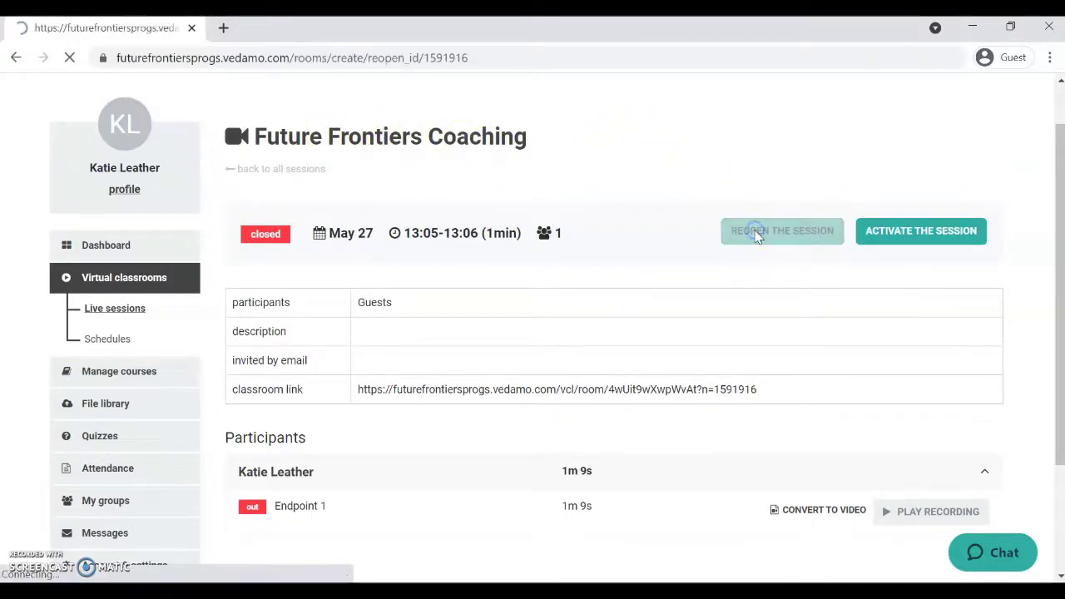
pyautogui.scroll(-2, 844, 385)
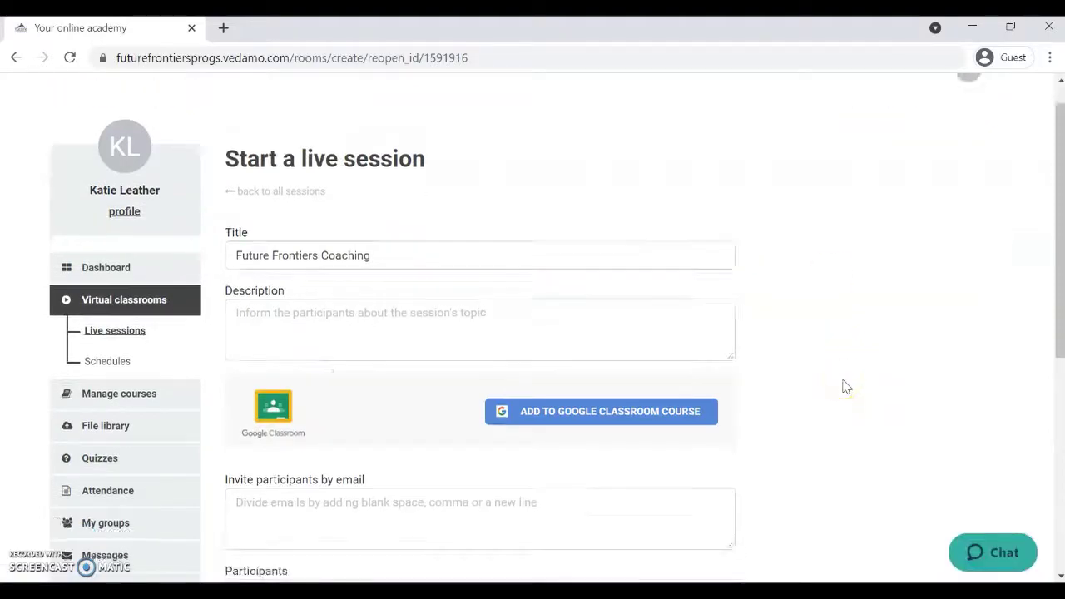
pyautogui.scroll(1, 845, 385)
pyautogui.scroll(1, 844, 385)
pyautogui.scroll(-4, 844, 386)
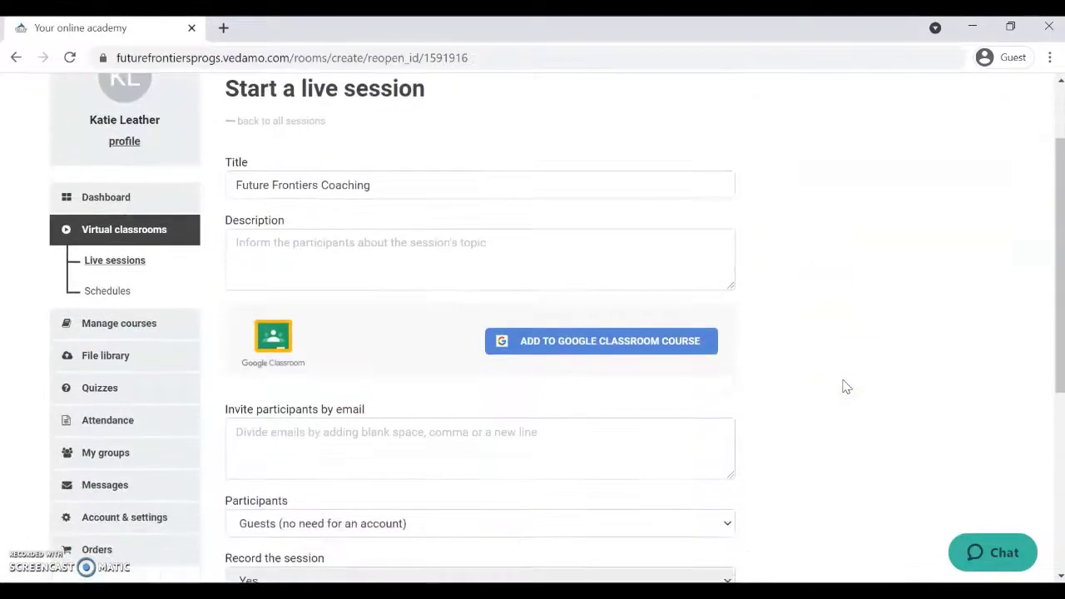
pyautogui.scroll(-2, 844, 386)
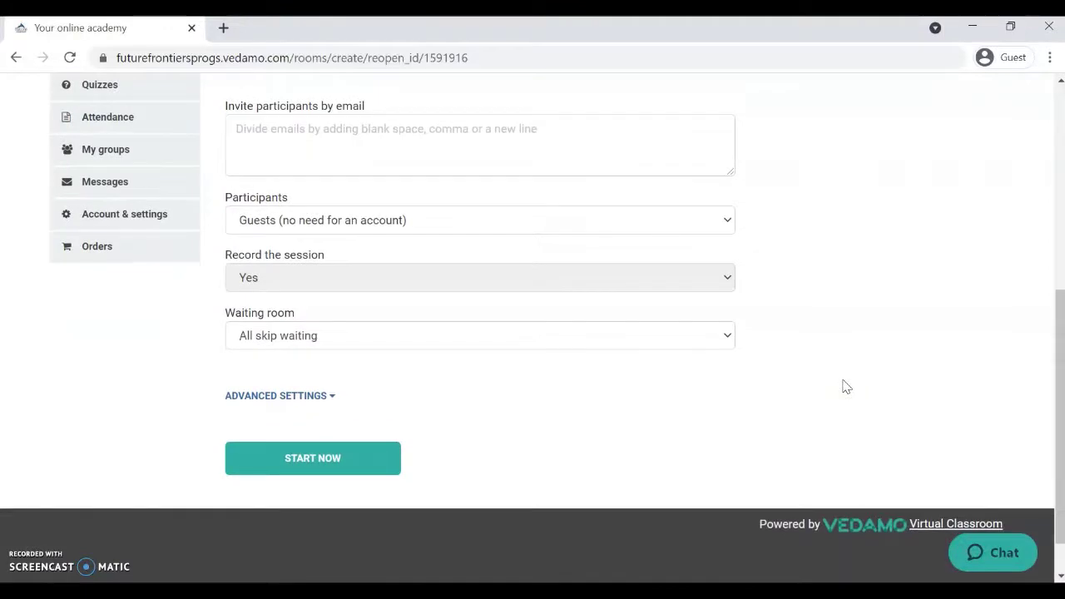
pyautogui.click(342, 458)
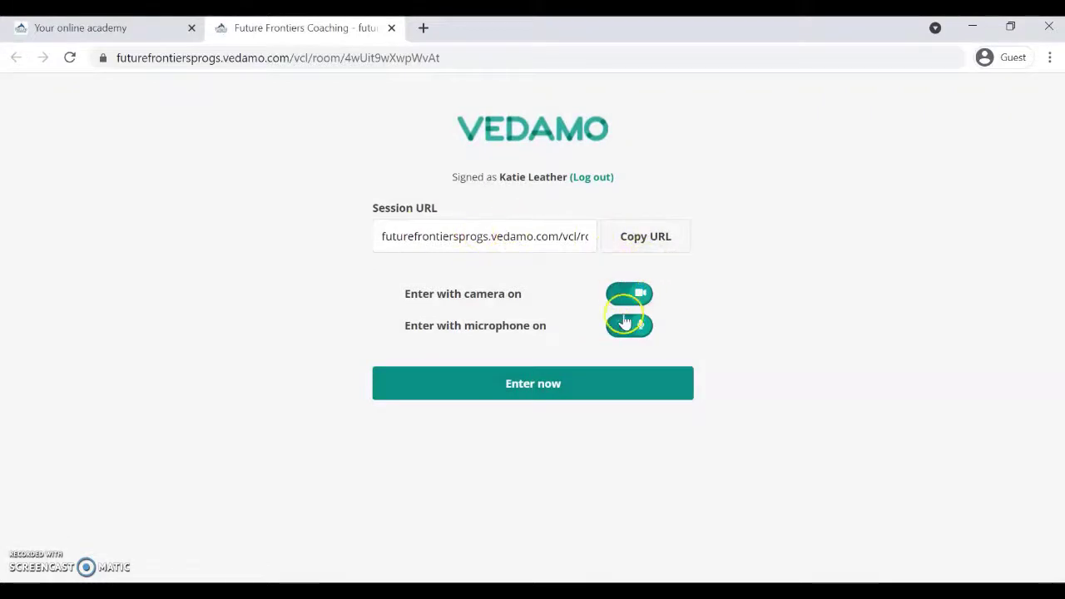
# Enter the classroom and dismiss the camera and microphone permission prompt
pyautogui.click(616, 395)
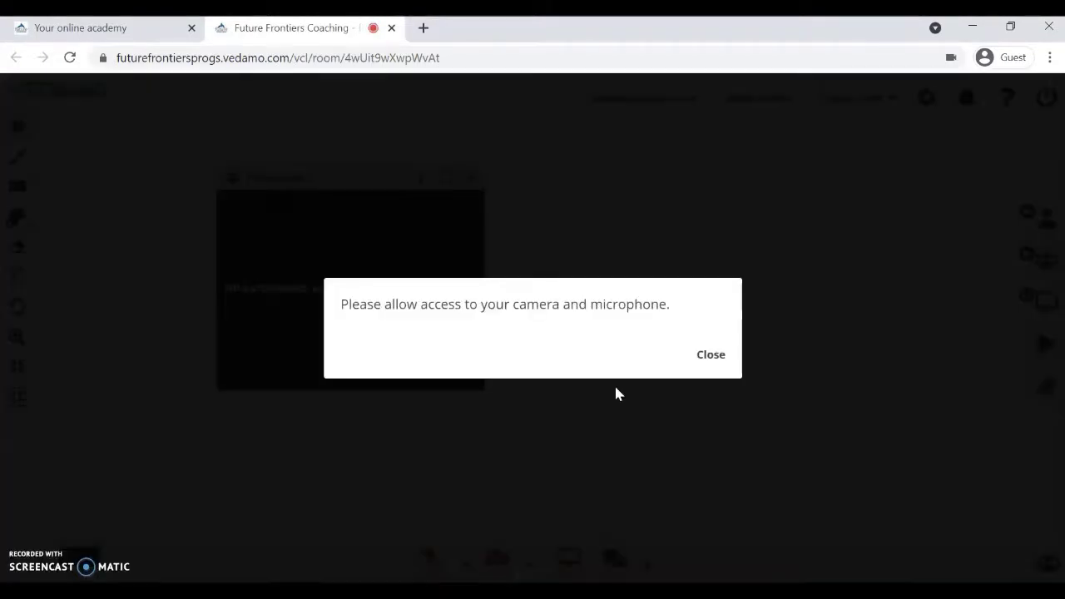
pyautogui.click(708, 355)
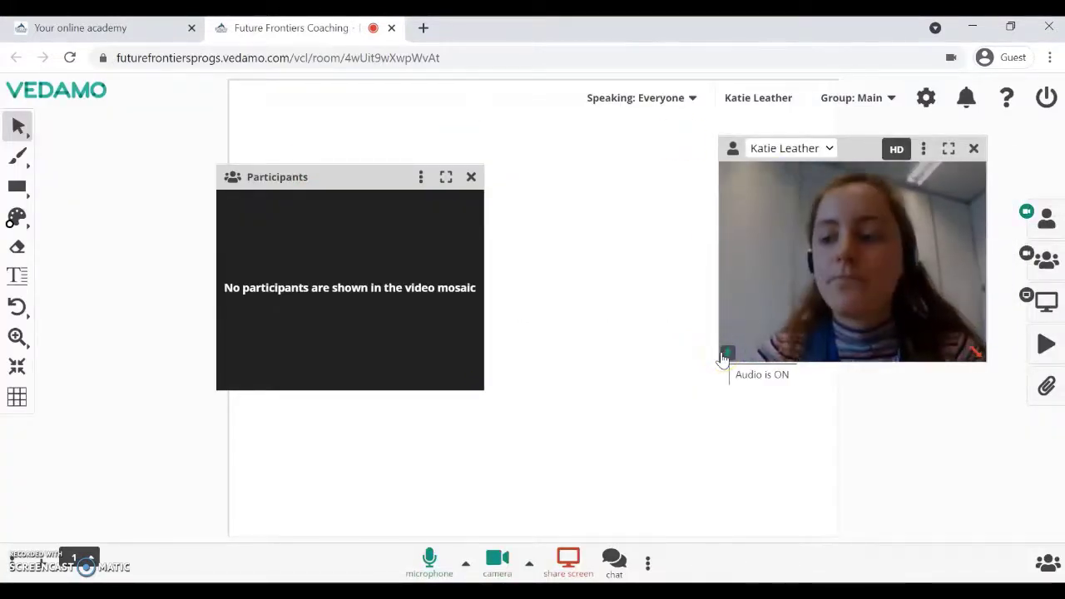
pyautogui.click(806, 218)
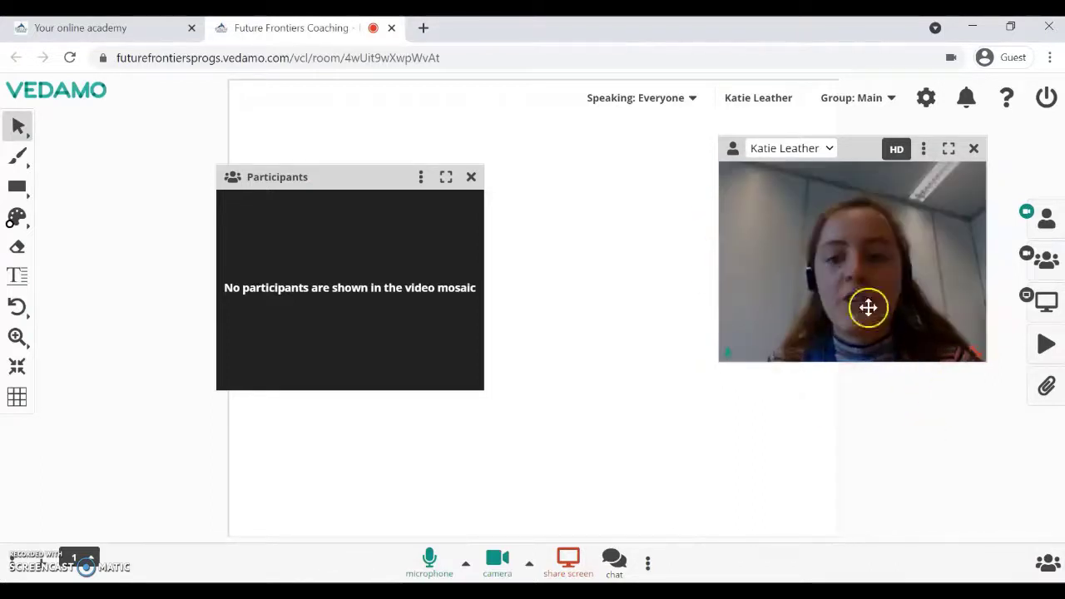
# Close your camera video window and the Participants panel to clear the whiteboard
pyautogui.click(974, 149)
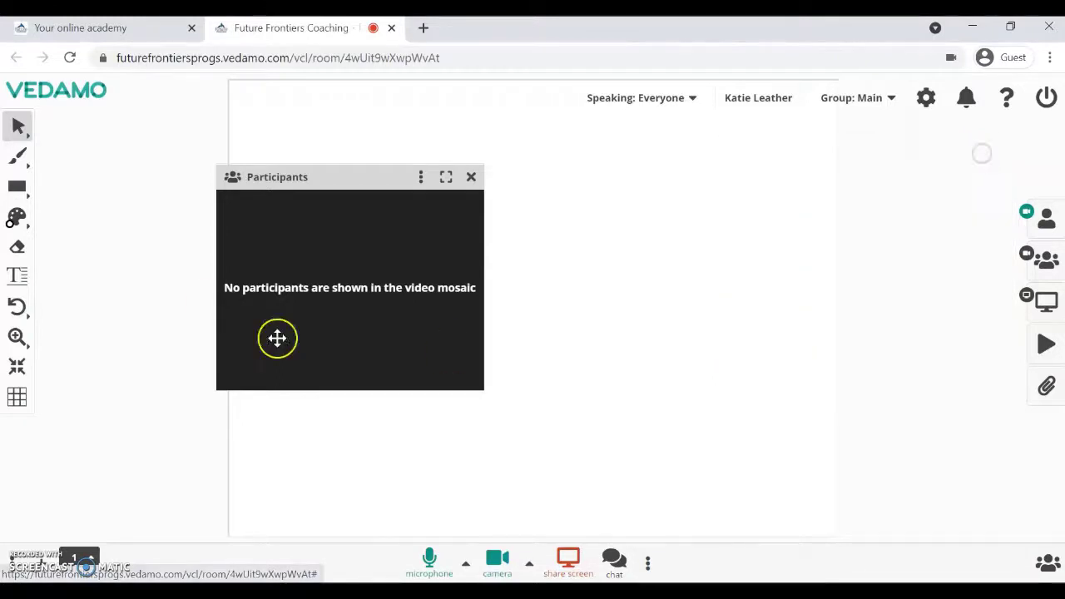
pyautogui.moveTo(317, 238); pyautogui.dragTo(188, 227)
pyautogui.click(329, 164)
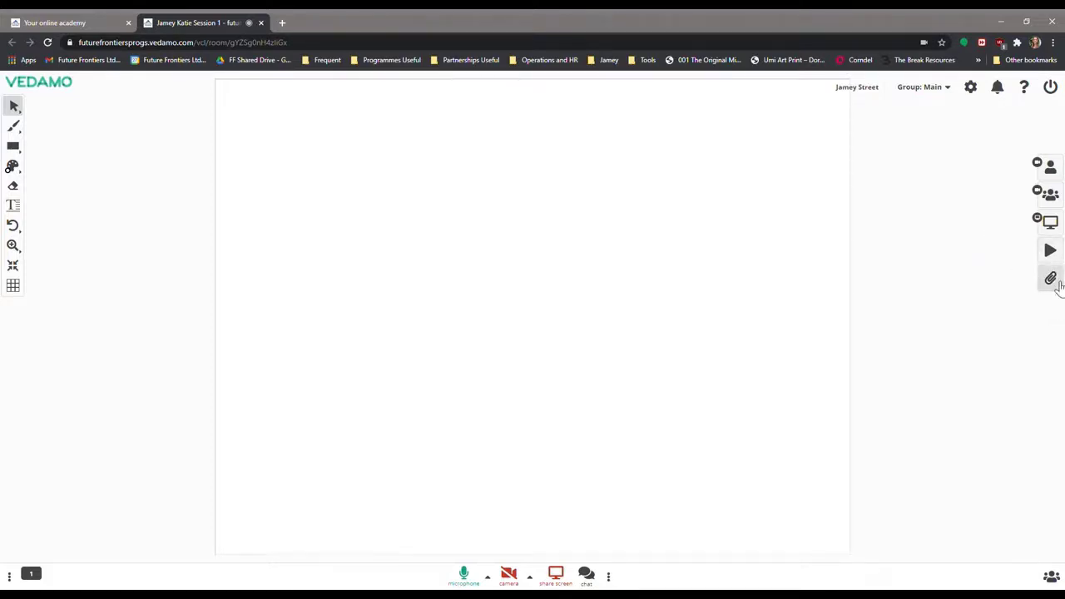
# Add Spring 1 Activity-Handbook.pdf from the file library to the session files and show its import pages
pyautogui.click(1051, 279)
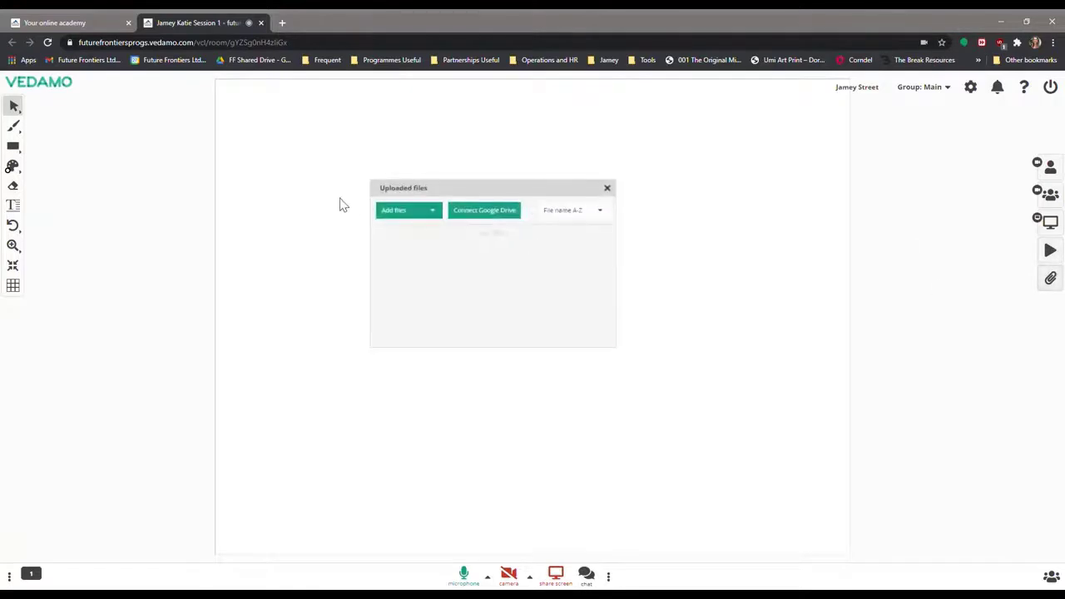
pyautogui.click(423, 217)
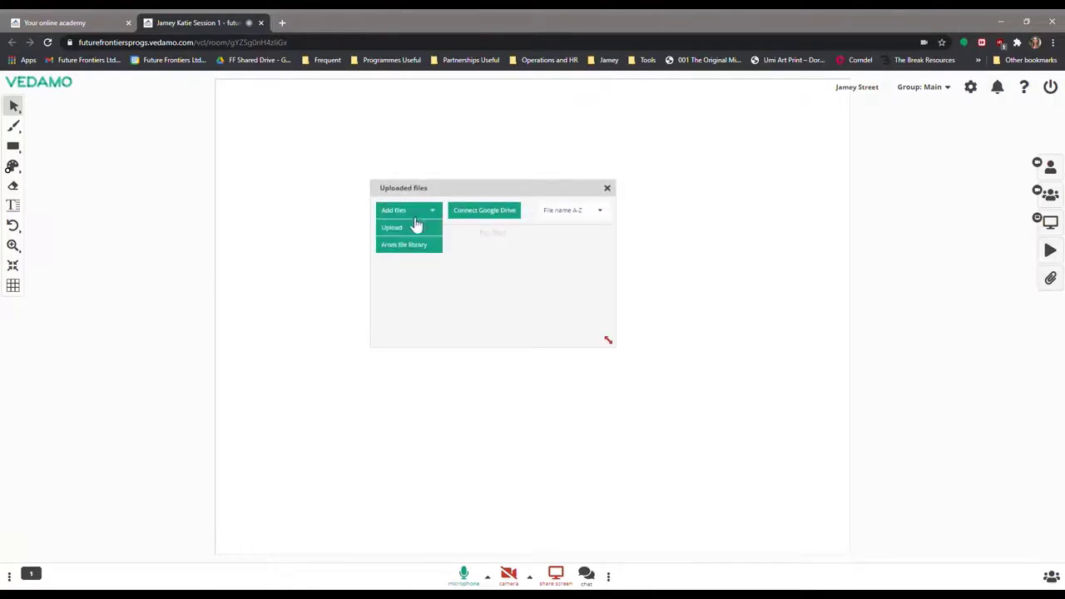
pyautogui.click(417, 247)
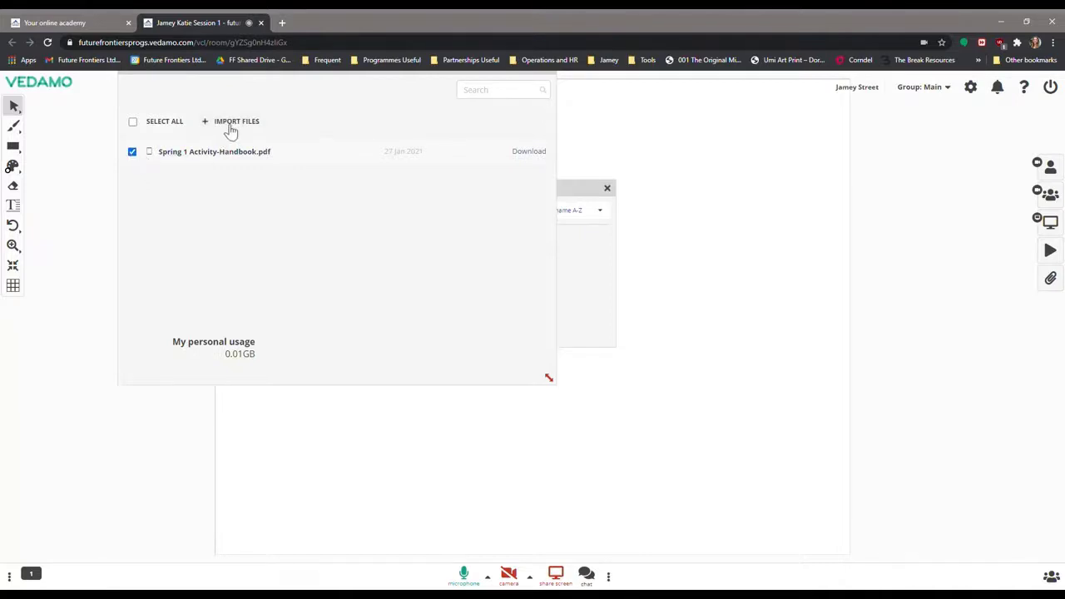
pyautogui.click(231, 129)
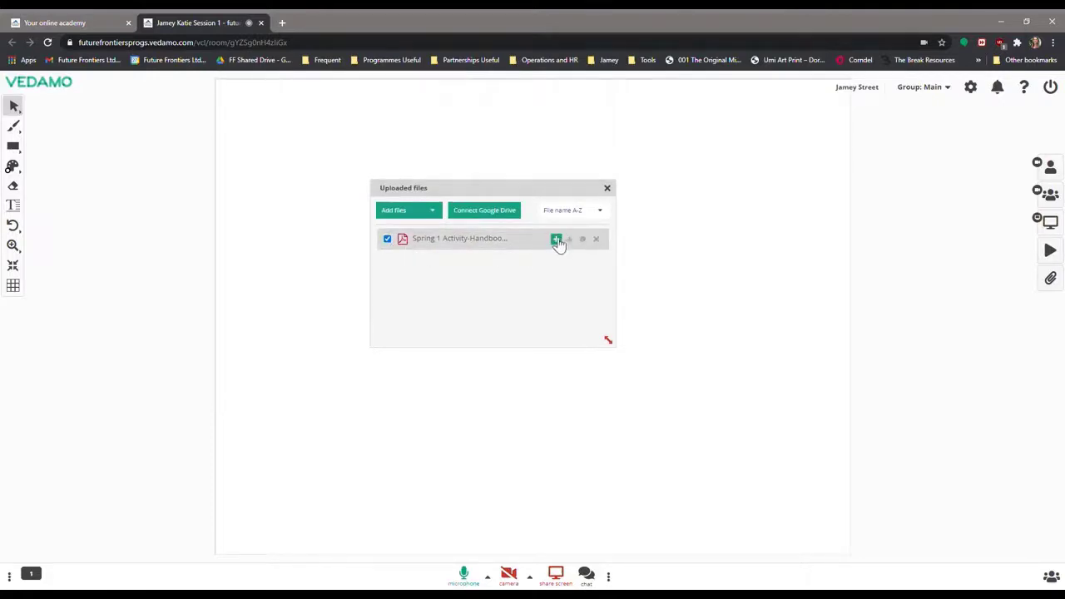
pyautogui.click(556, 240)
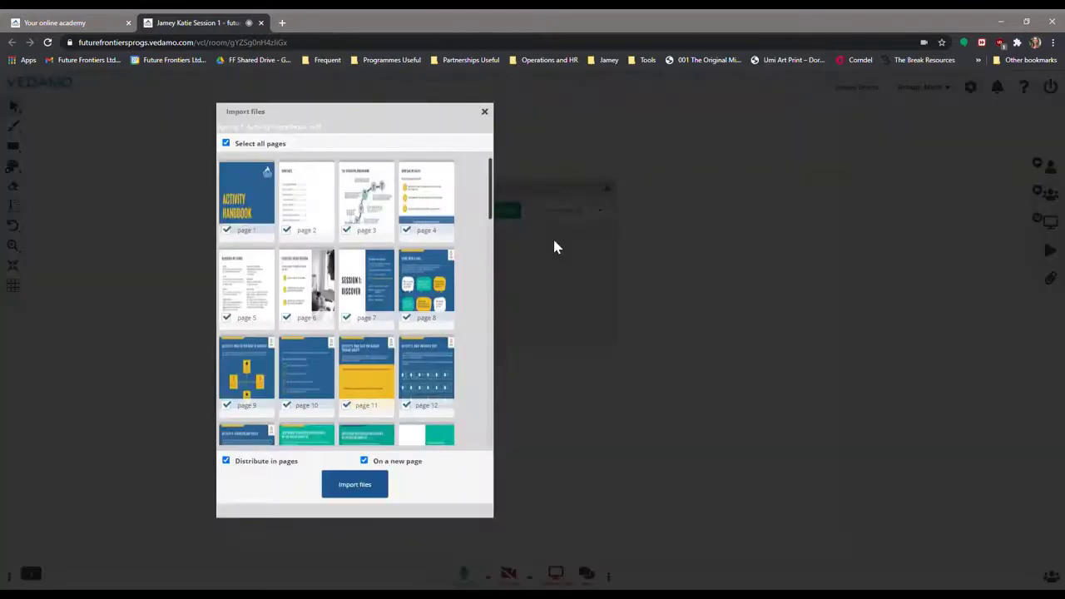
# Deselect all handbook pages, then tick pages 1 to 8
pyautogui.moveTo(492, 204)
pyautogui.mouseDown()
pyautogui.moveTo(485, 256)
pyautogui.moveTo(489, 202)
pyautogui.mouseUp()
pyautogui.scroll(-3, 493, 229)
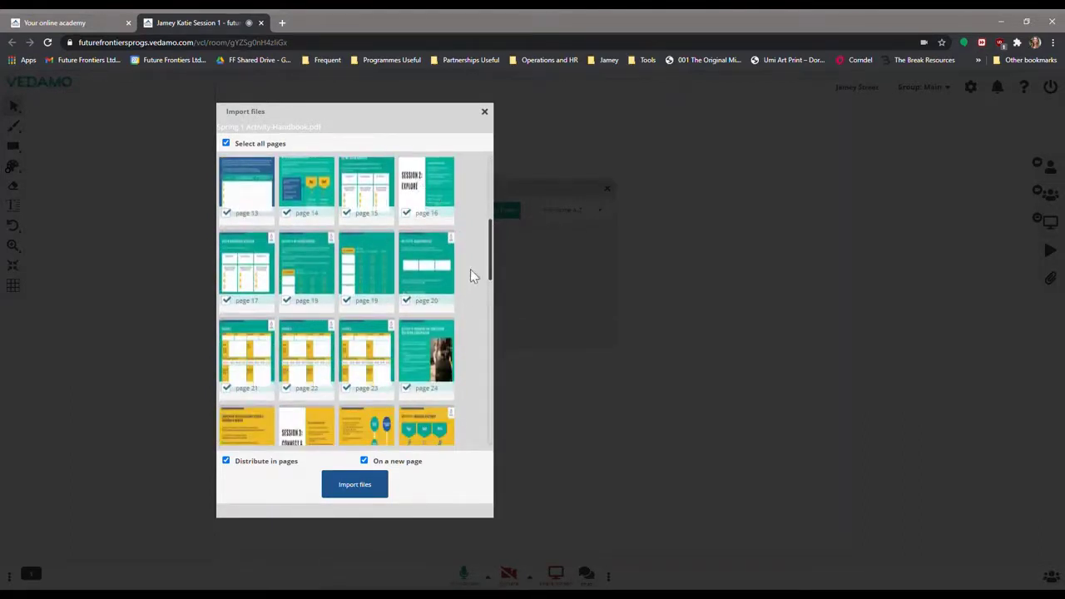
pyautogui.moveTo(491, 254); pyautogui.dragTo(497, 305)
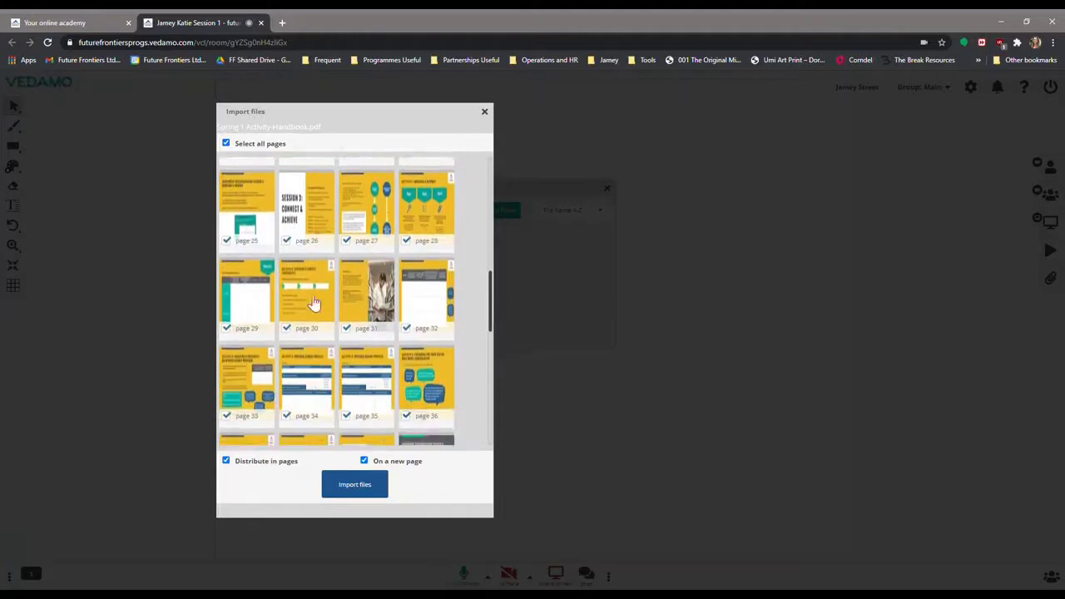
pyautogui.moveTo(495, 309); pyautogui.dragTo(496, 173)
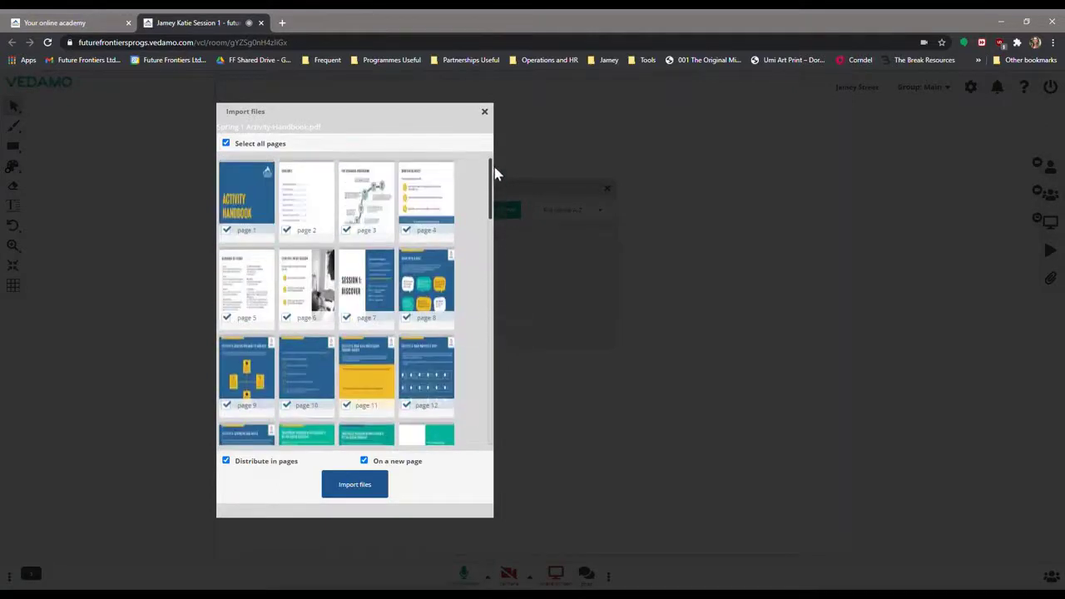
pyautogui.click(227, 145)
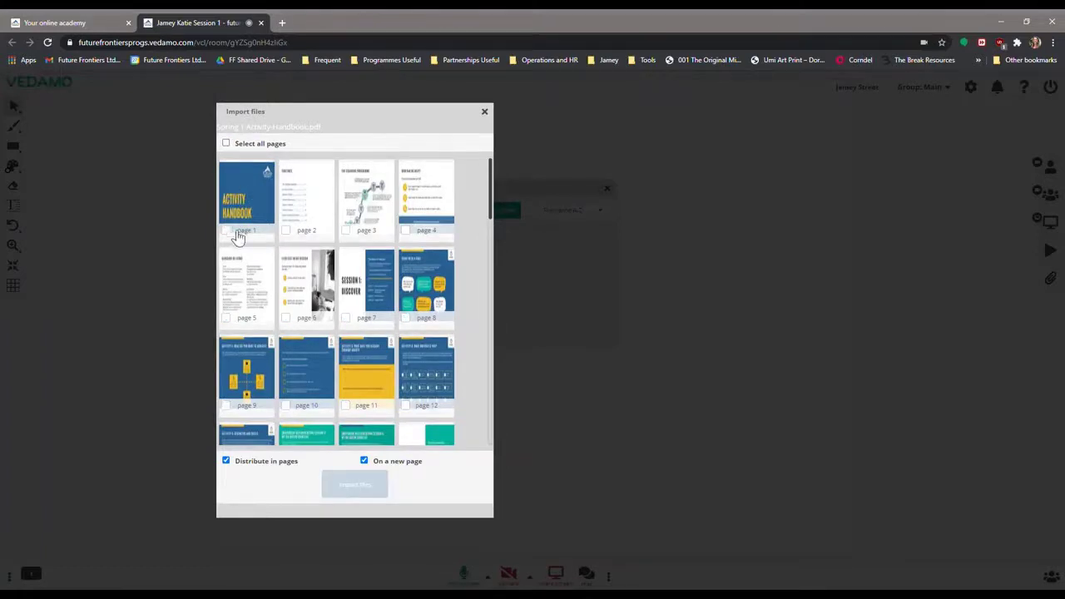
pyautogui.click(236, 233)
pyautogui.click(295, 233)
pyautogui.click(343, 231)
pyautogui.click(404, 231)
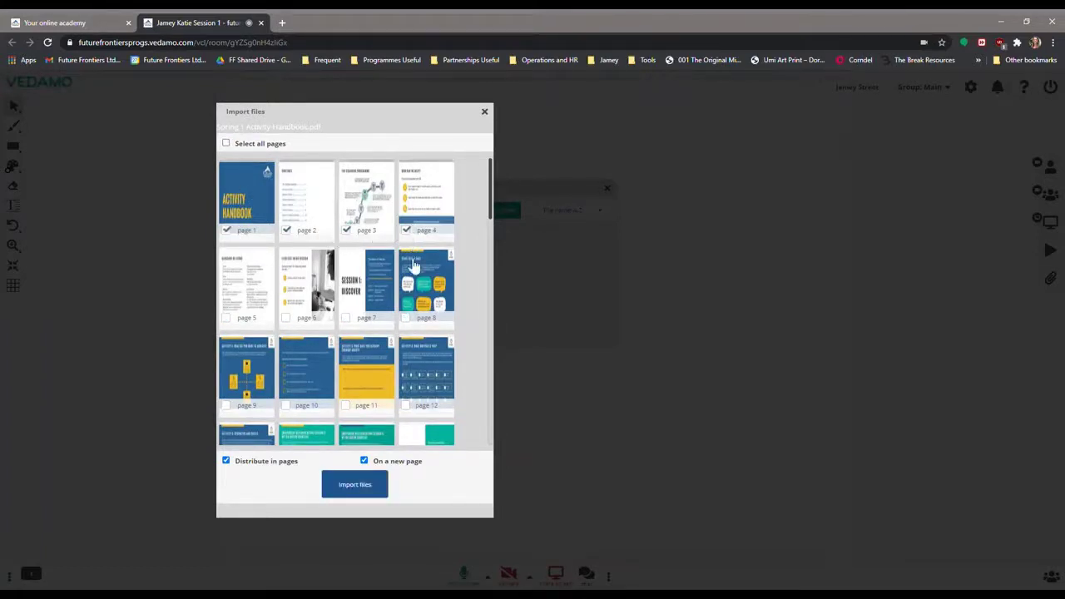
pyautogui.click(406, 318)
pyautogui.click(346, 318)
pyautogui.click(286, 318)
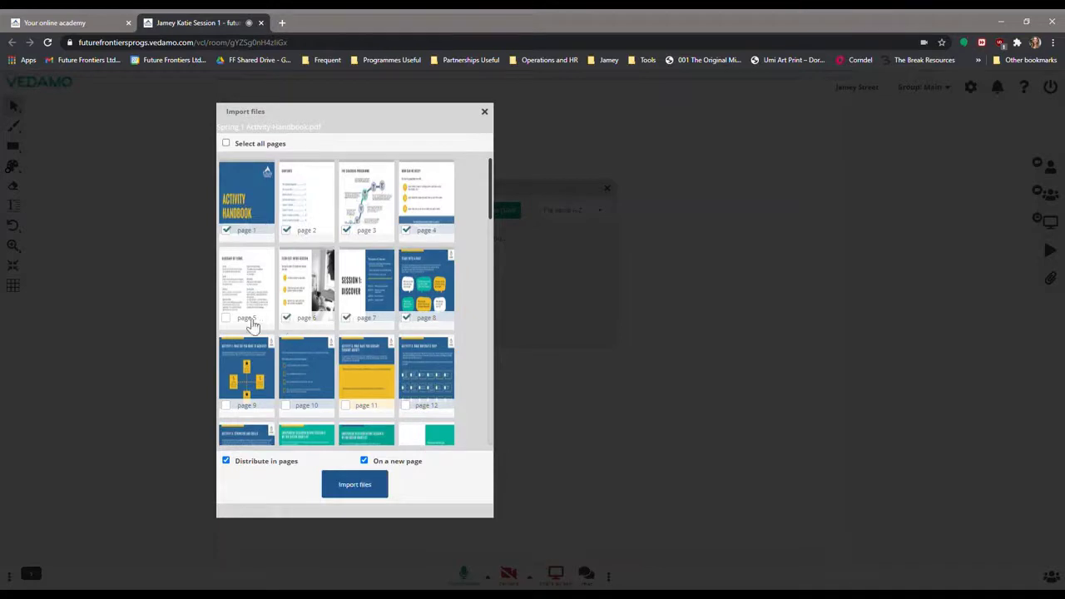
pyautogui.click(237, 320)
# Tick pages 9 to 15 as well and import the selected pages
pyautogui.scroll(-1, 250, 337)
pyautogui.click(233, 333)
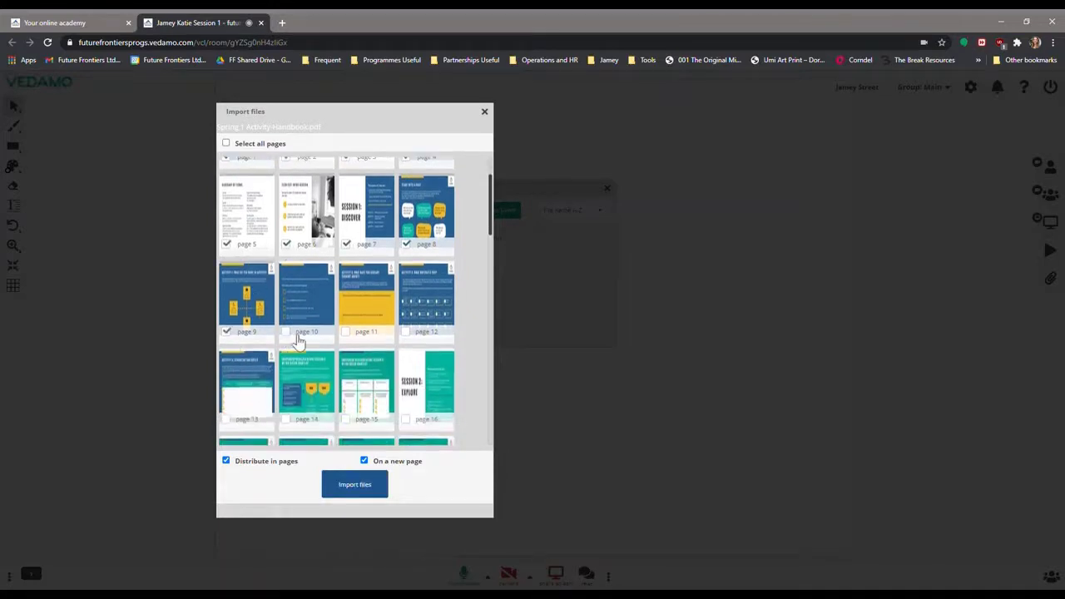
pyautogui.click(292, 334)
pyautogui.click(347, 333)
pyautogui.click(407, 333)
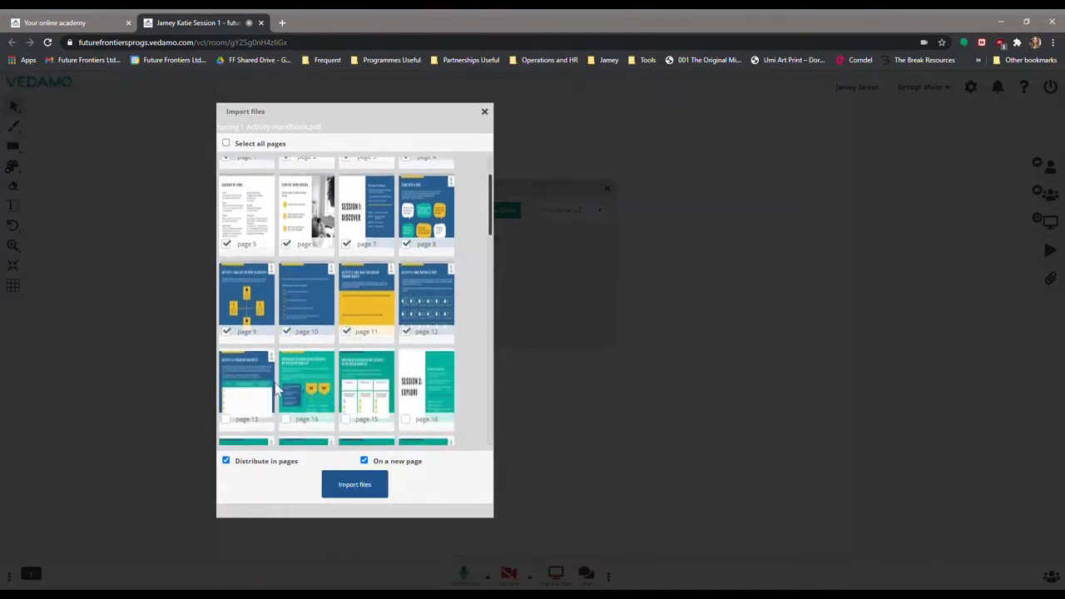
pyautogui.click(237, 422)
pyautogui.scroll(-1, 298, 397)
pyautogui.click(288, 348)
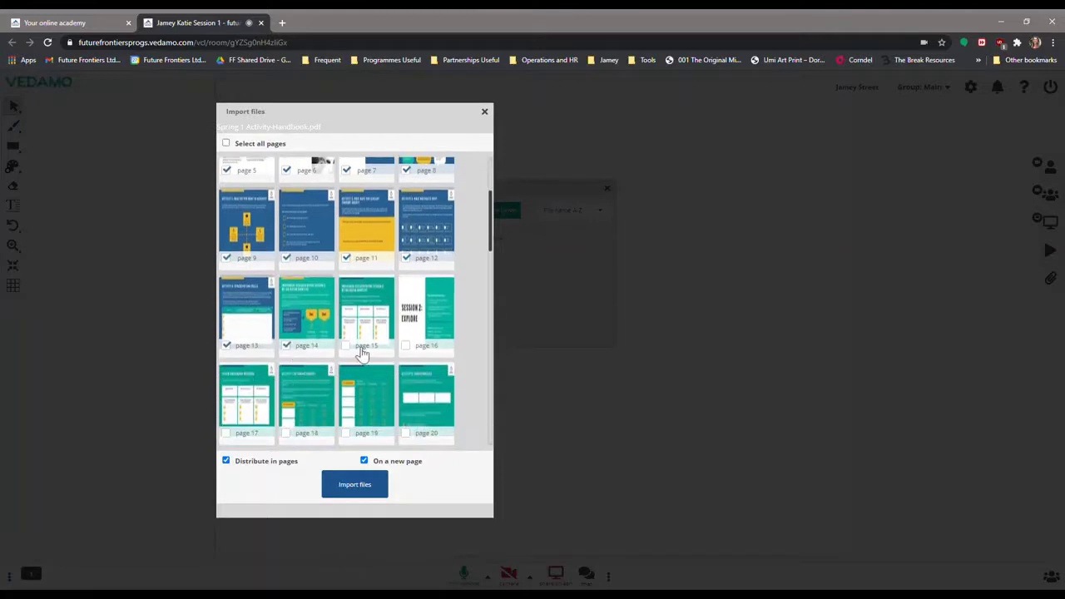
pyautogui.click(350, 347)
pyautogui.click(356, 487)
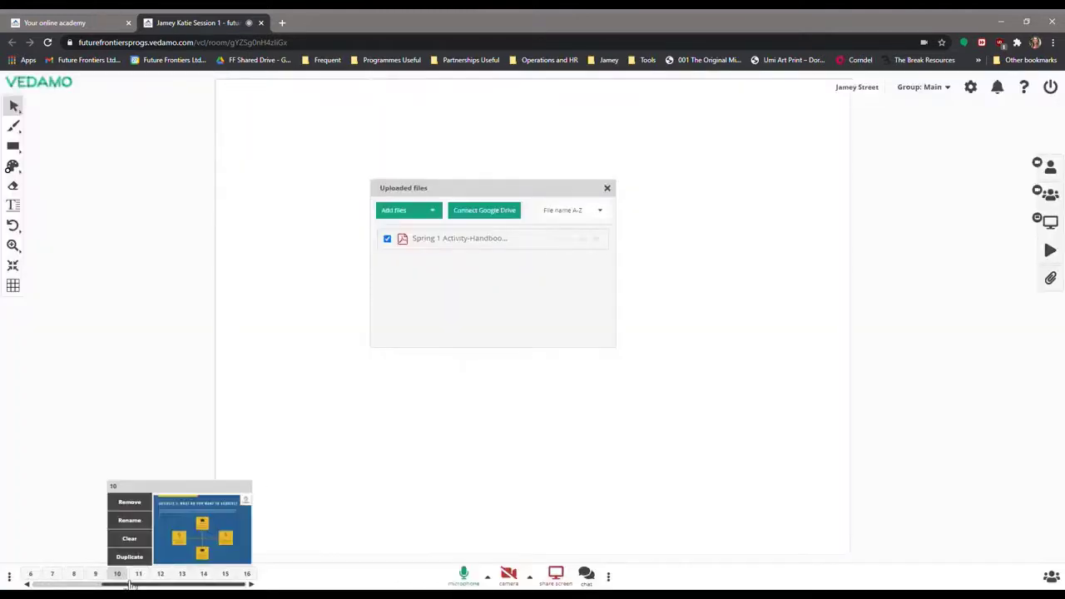
# Close the Uploaded files window and display whiteboard page 7, Tech Test Intro Session
pyautogui.moveTo(125, 583); pyautogui.dragTo(84, 584)
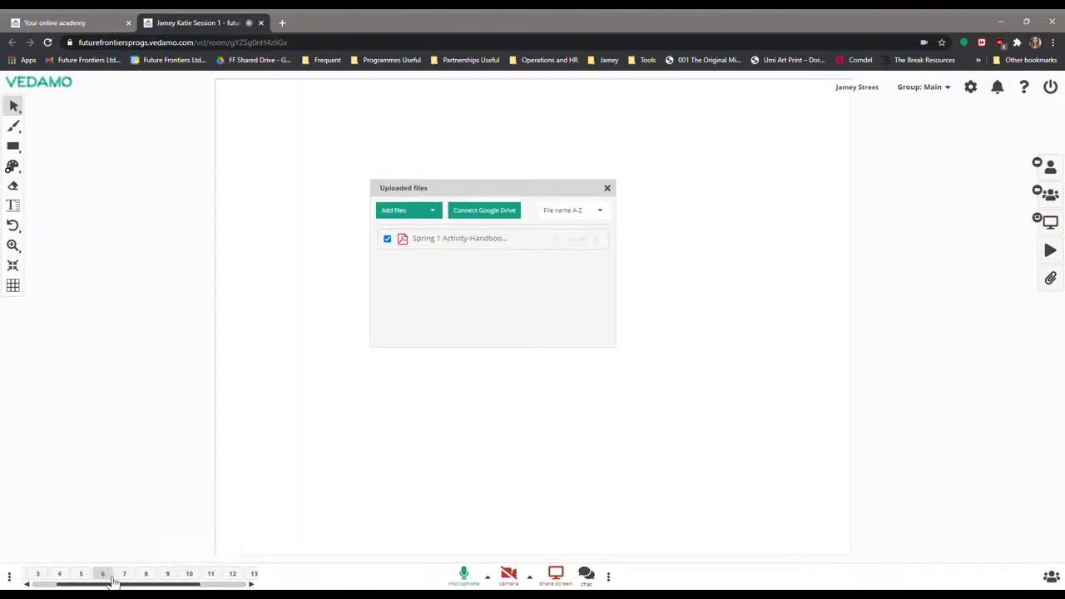
pyautogui.click(608, 189)
pyautogui.click(102, 573)
pyautogui.click(124, 573)
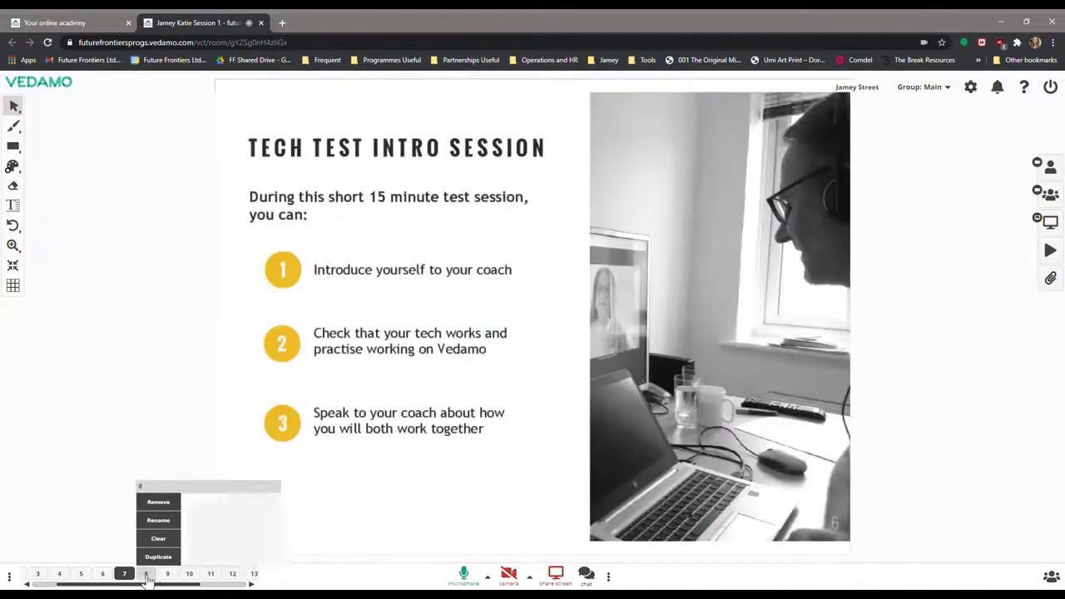
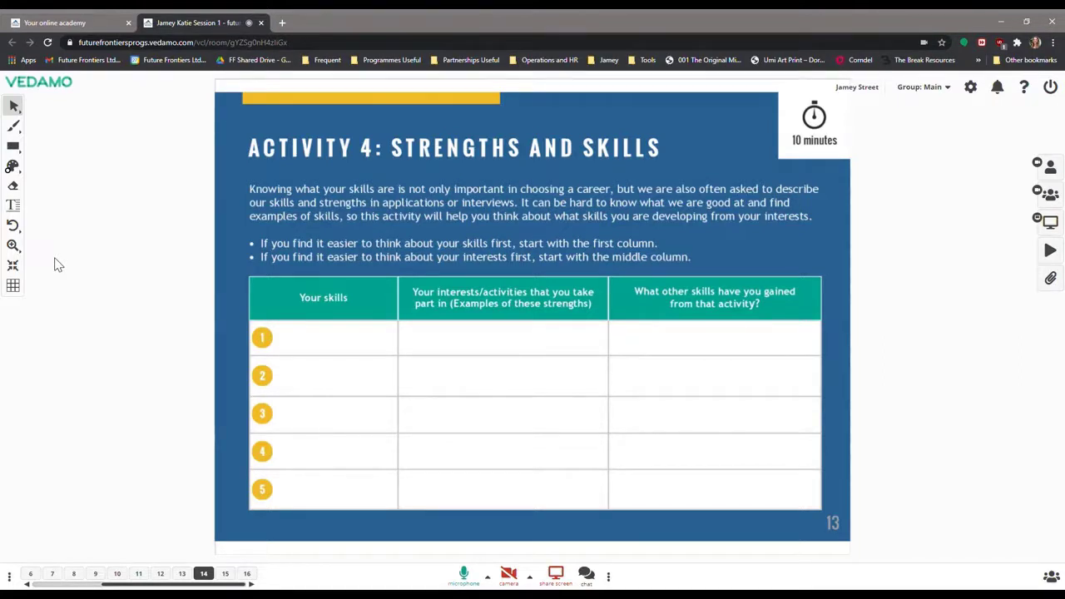
# Enter the text 'Writing' in the first Your skills row of the Activity 4 table
pyautogui.click(15, 206)
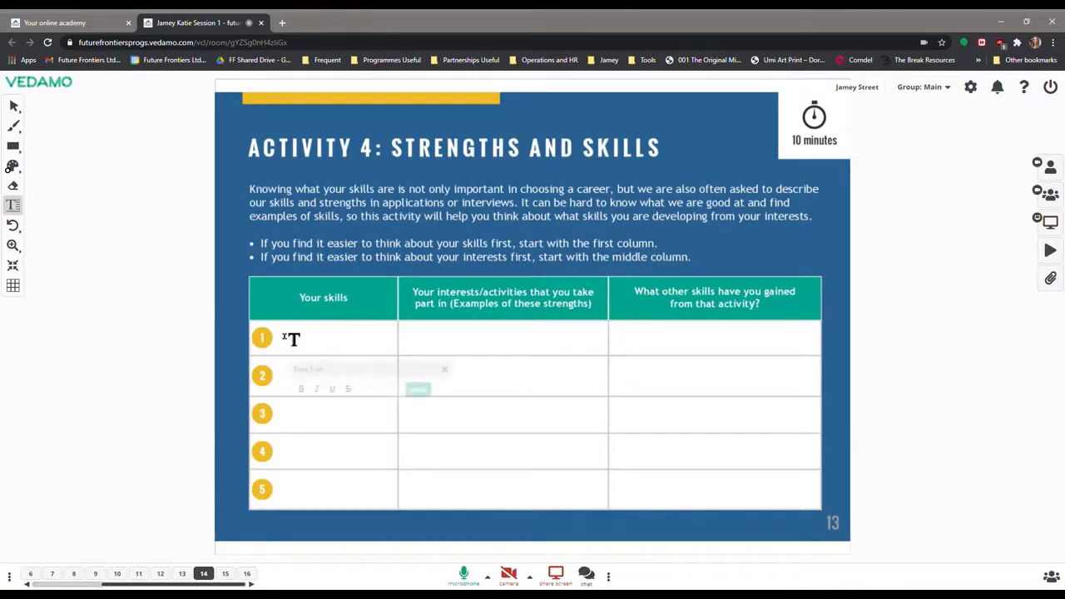
pyautogui.write('Writing')
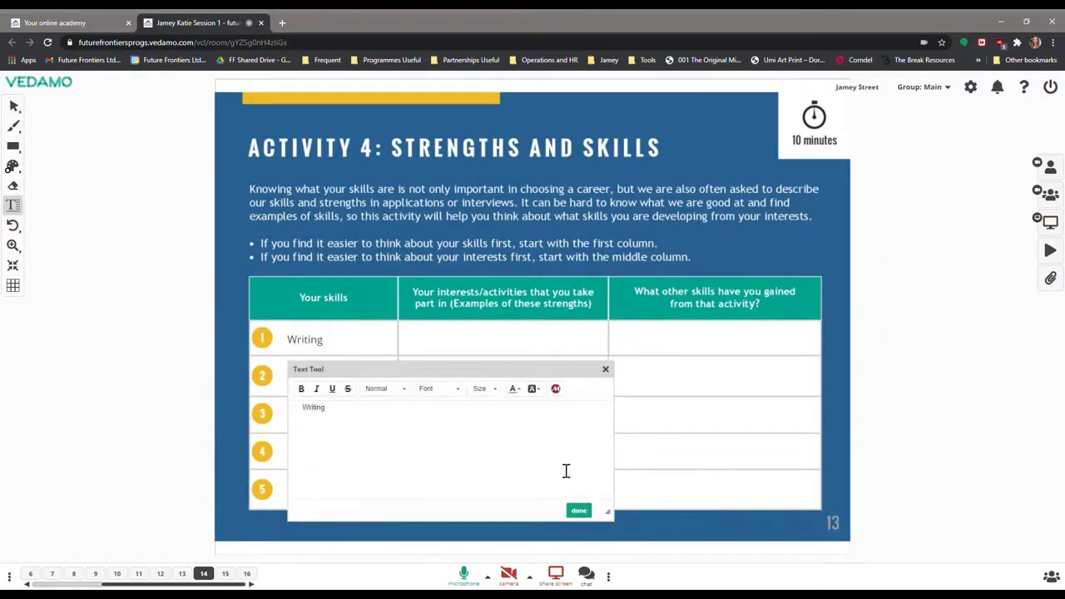
pyautogui.click(579, 510)
# Mark the word 'Writing' in row 1 with the yellow highlighter
pyautogui.click(13, 125)
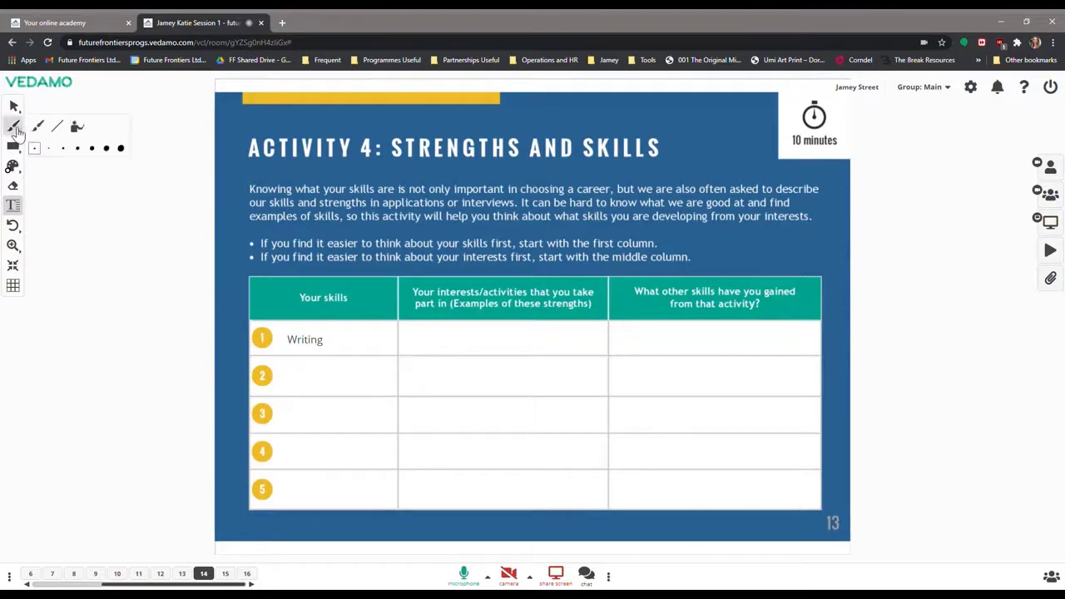
pyautogui.click(76, 126)
pyautogui.moveTo(287, 339); pyautogui.dragTo(339, 339)
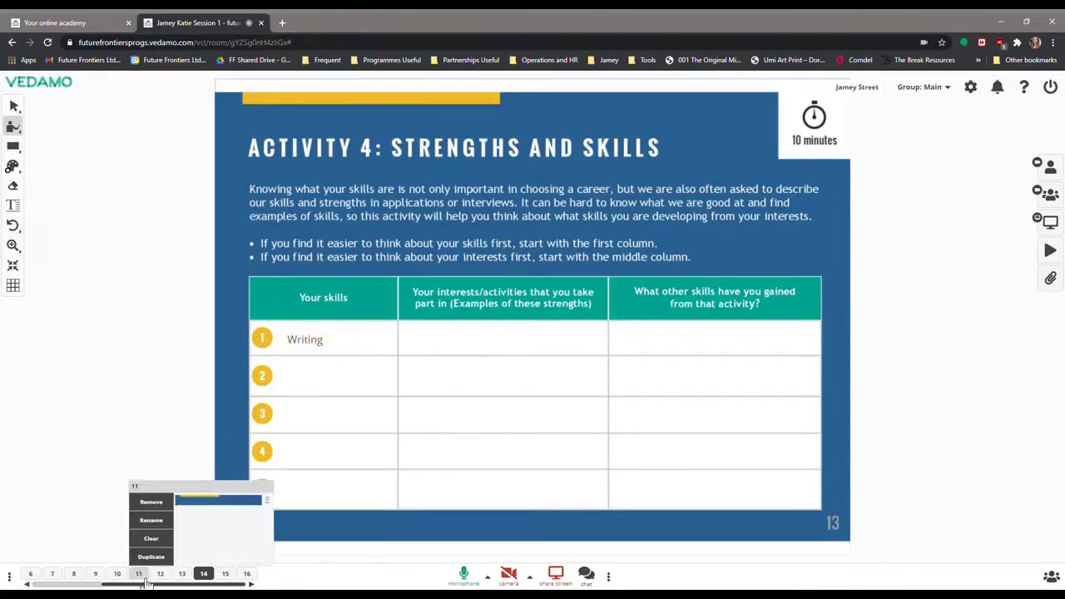
# Go to page 16, highlight the first Careers box heading, and open the page options menu
pyautogui.click(226, 574)
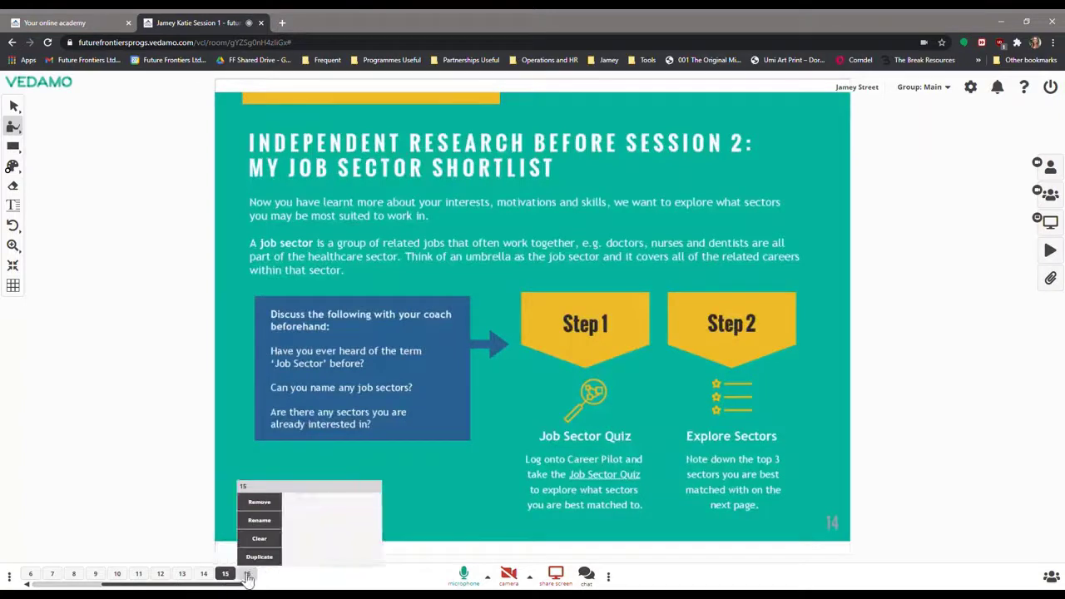
pyautogui.click(248, 574)
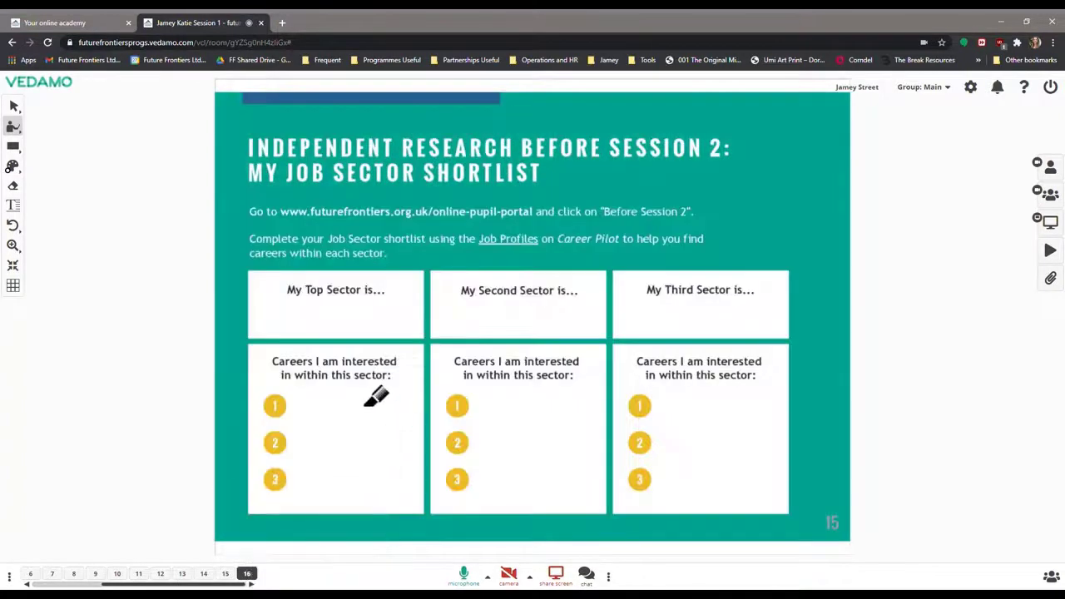
pyautogui.moveTo(273, 362)
pyautogui.mouseDown()
pyautogui.moveTo(406, 362)
pyautogui.moveTo(393, 376)
pyautogui.mouseUp()
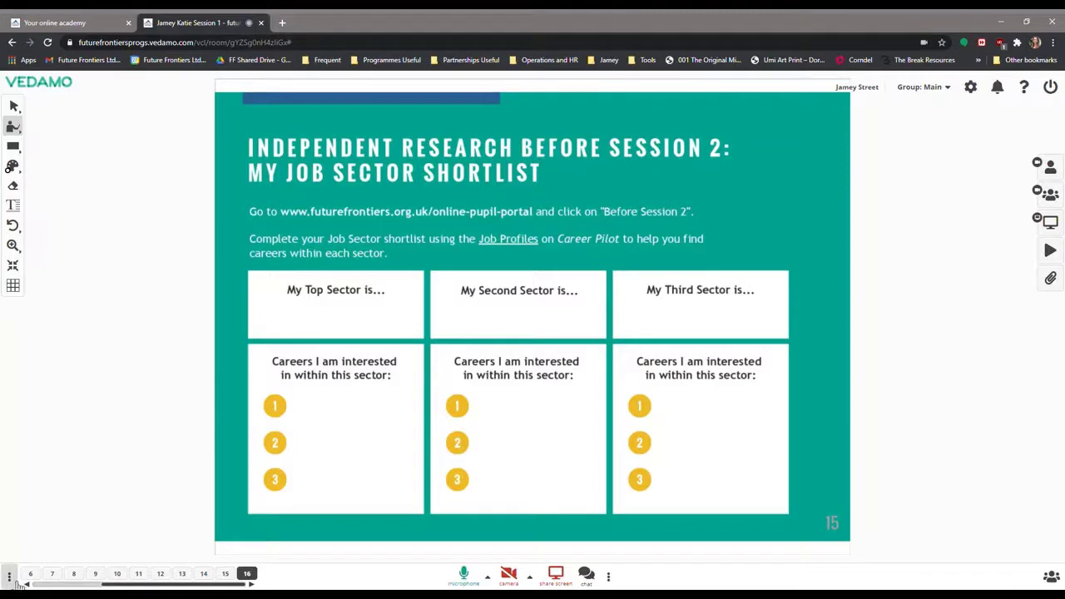
pyautogui.click(9, 576)
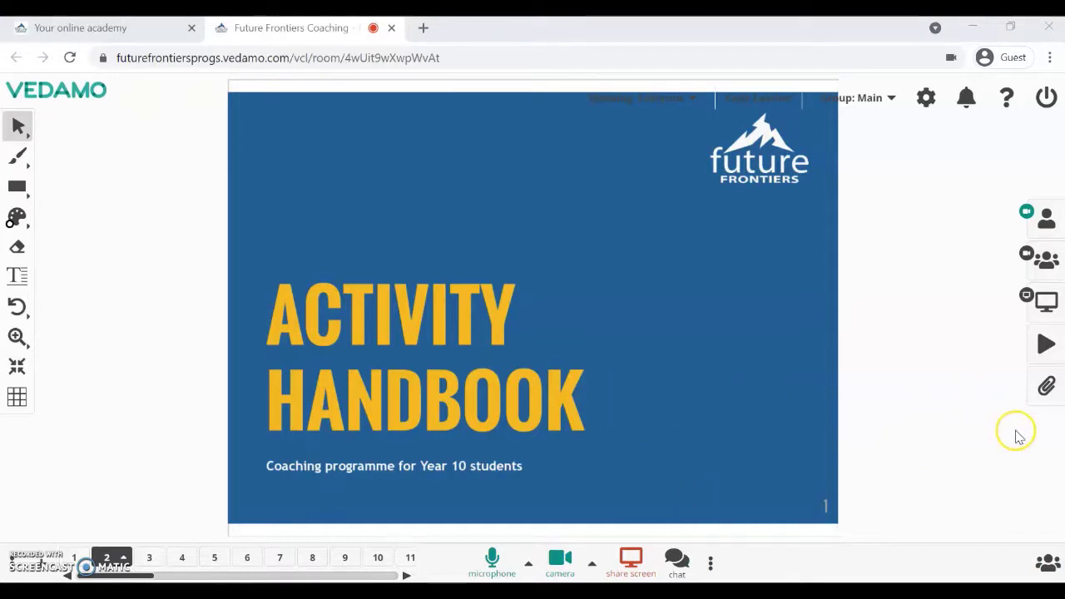
pyautogui.click(1047, 388)
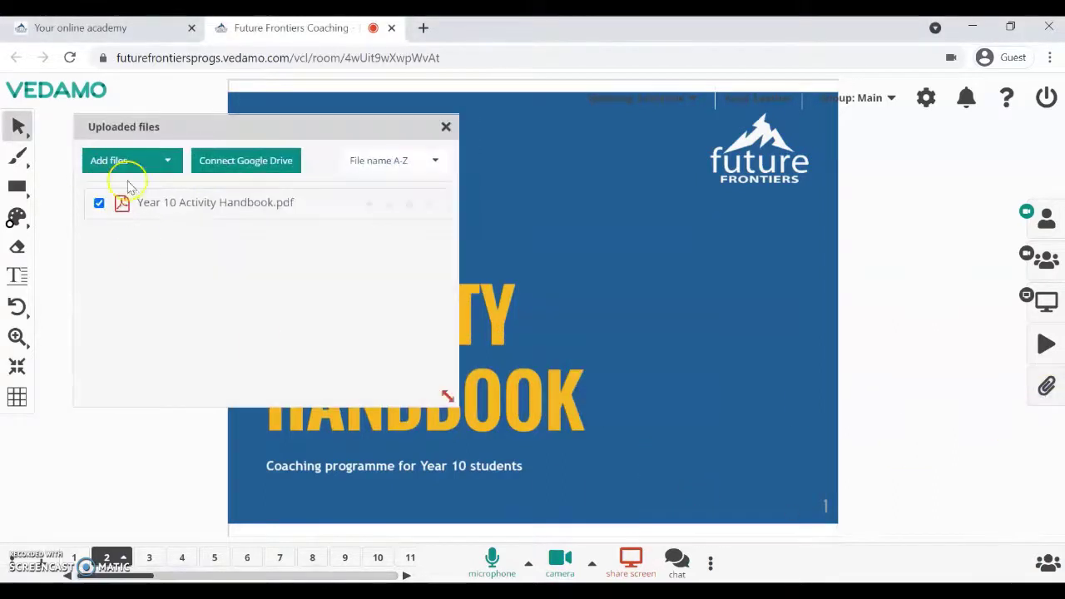
pyautogui.click(369, 205)
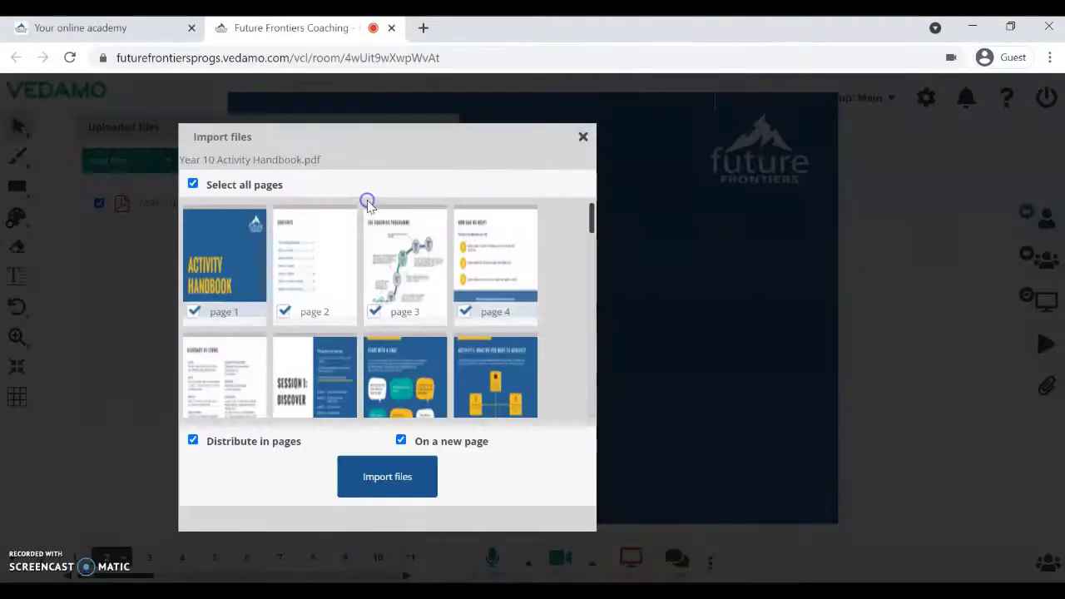
pyautogui.click(231, 189)
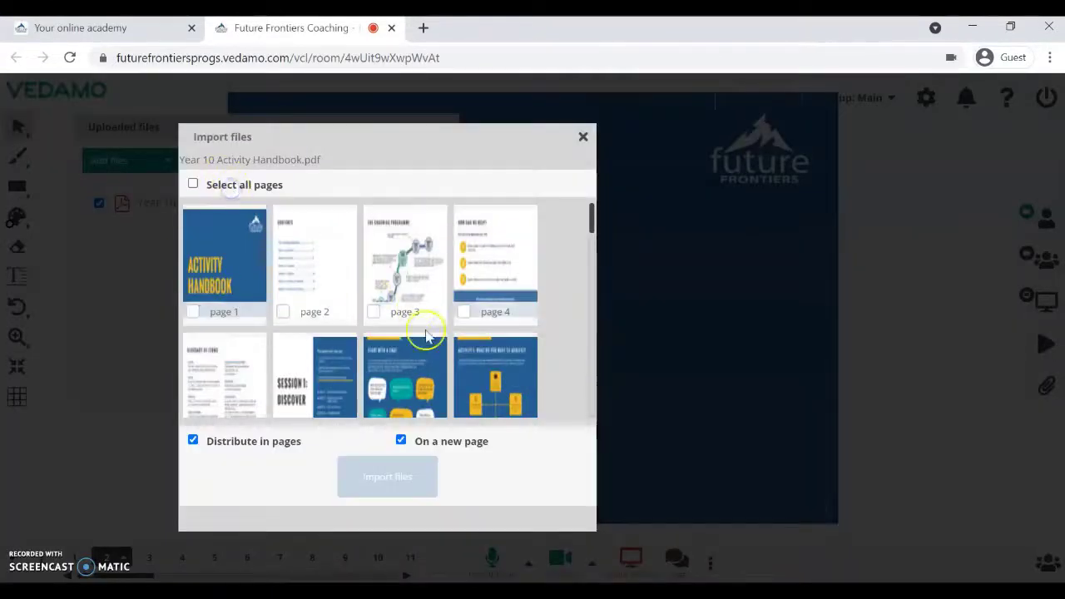
pyautogui.scroll(-5, 422, 329)
pyautogui.scroll(-10, 379, 360)
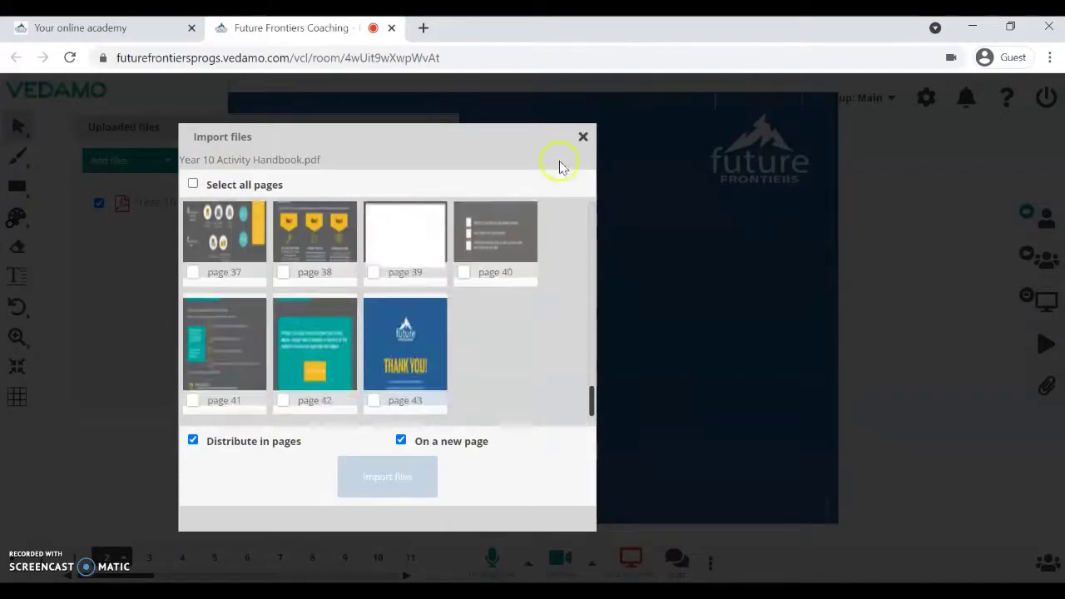
pyautogui.click(584, 137)
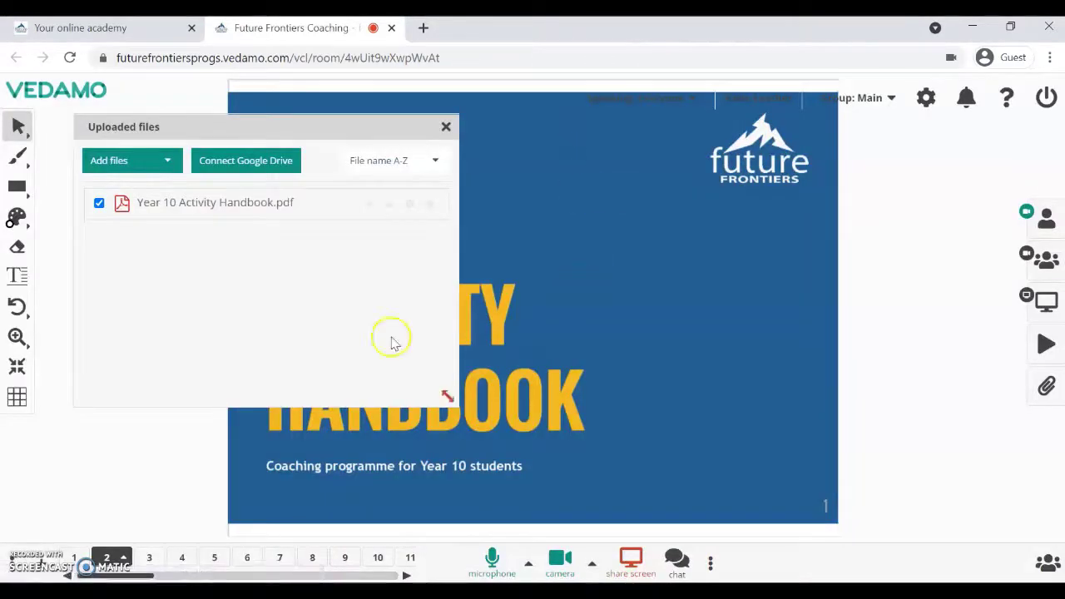
pyautogui.click(446, 128)
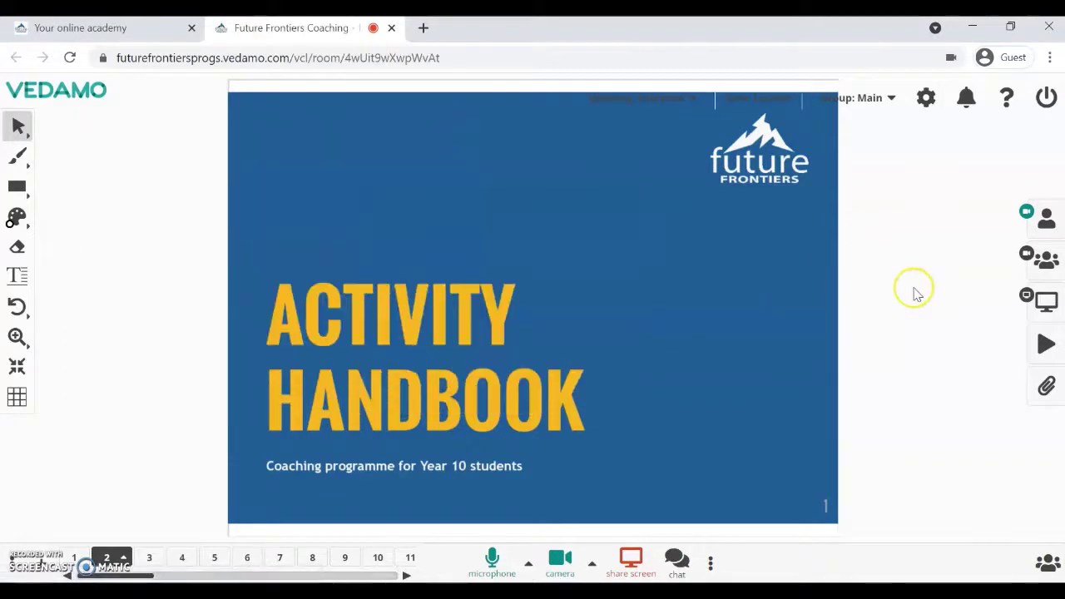
# Open the technical support chat panel and minimize it again, twice
pyautogui.click(1016, 102)
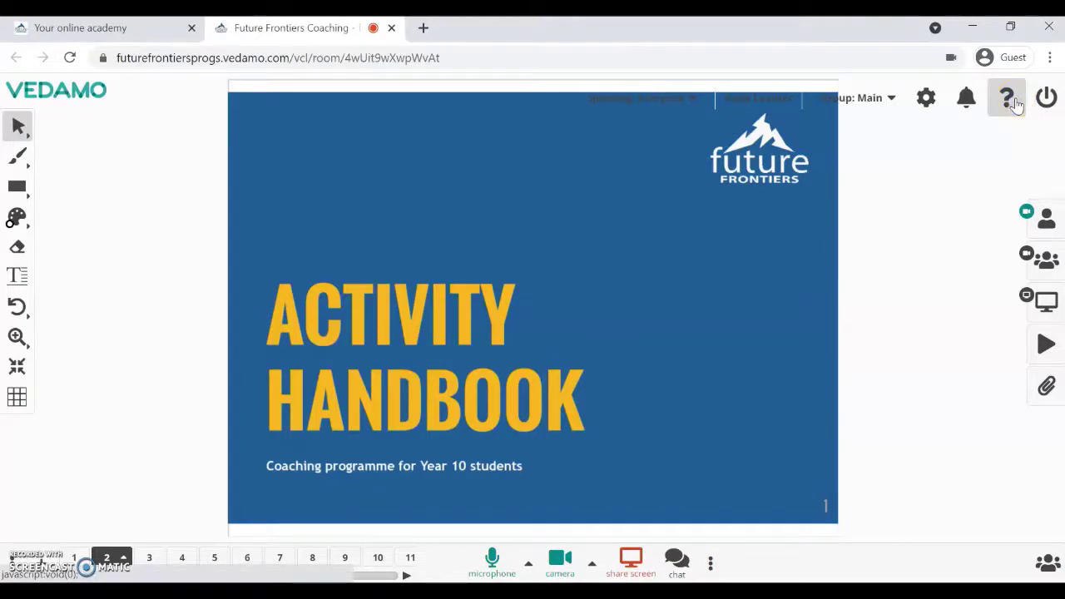
pyautogui.click(868, 401)
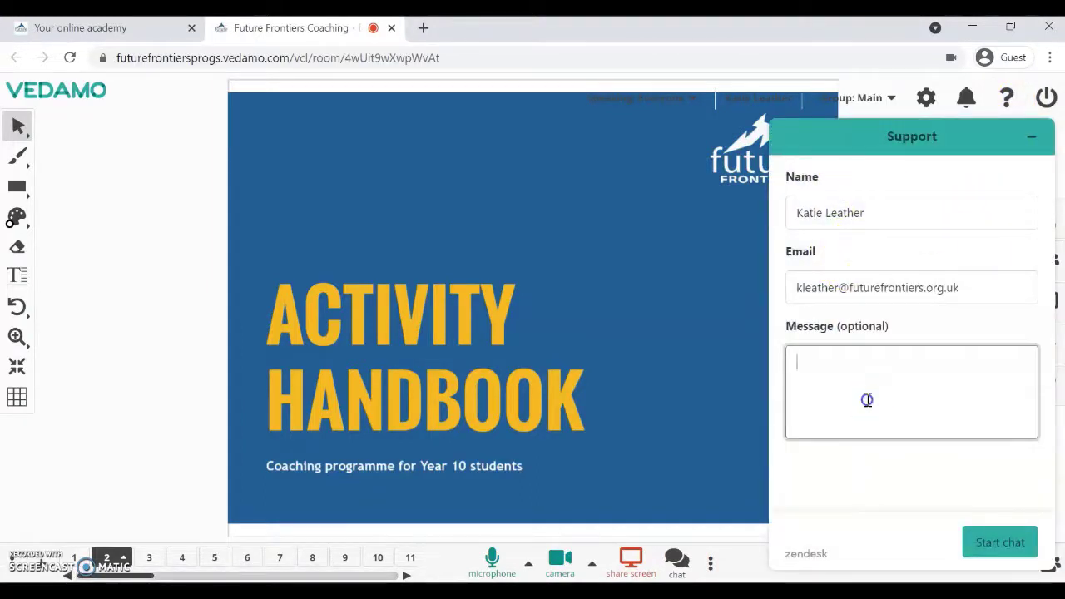
pyautogui.click(1039, 143)
pyautogui.click(916, 292)
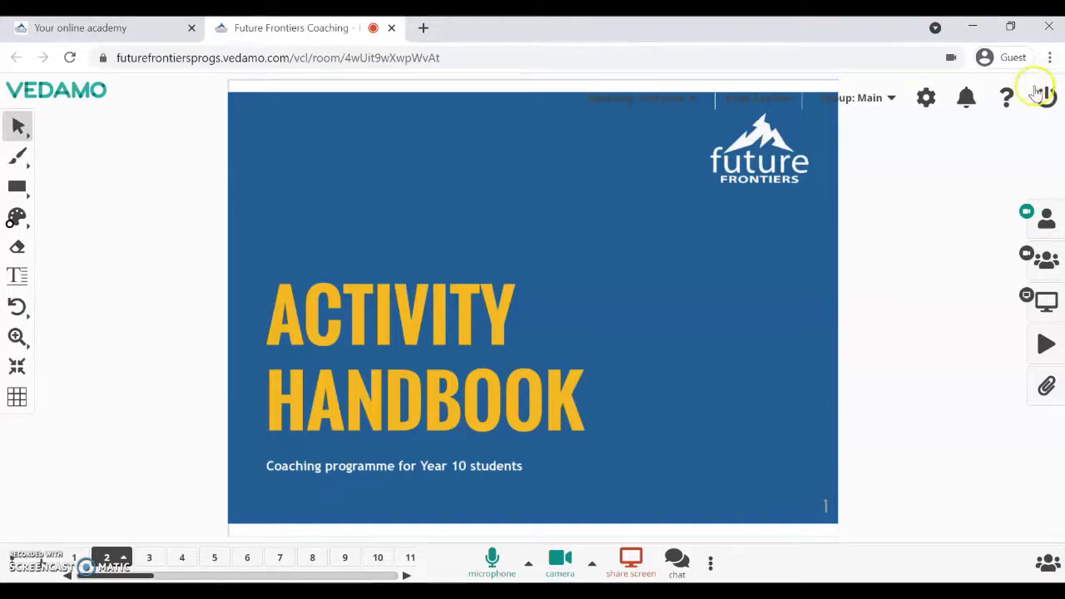
pyautogui.click(1015, 103)
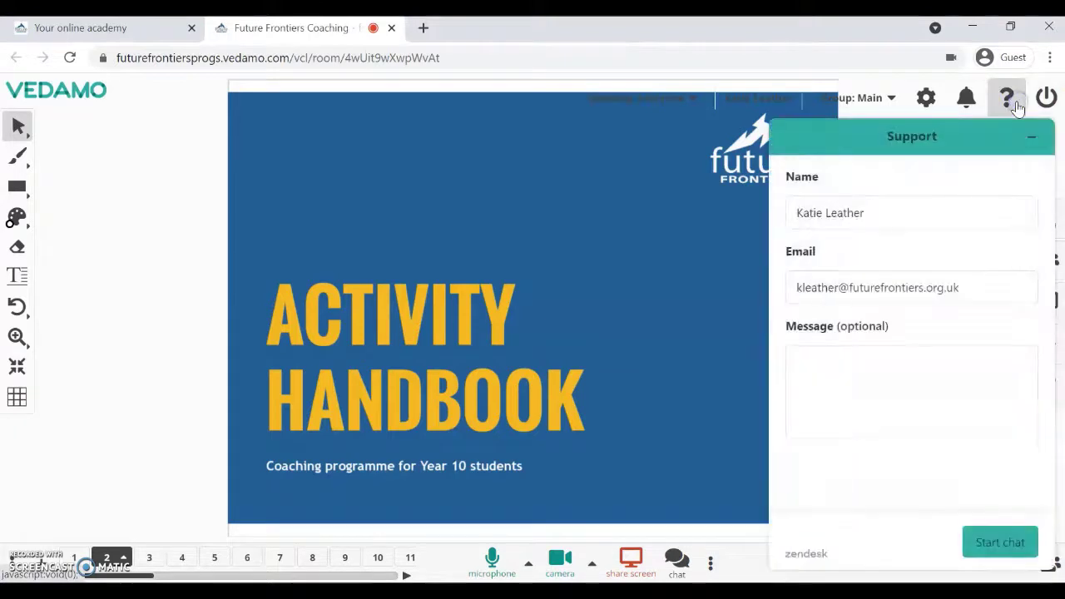
pyautogui.click(1033, 138)
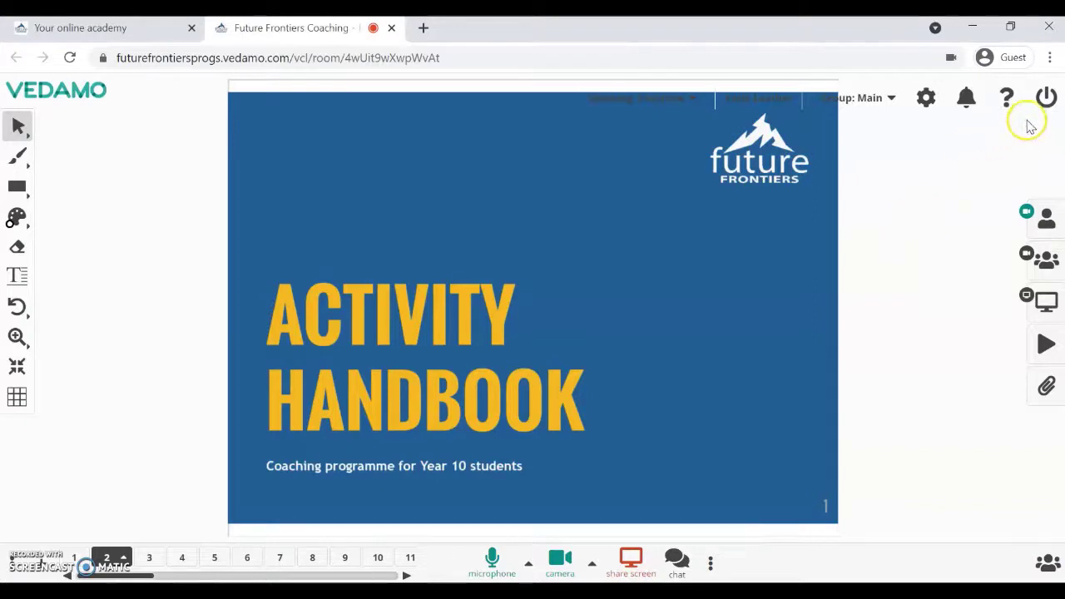
# End the session for all participants and rate audio and video quality 10
pyautogui.click(1046, 100)
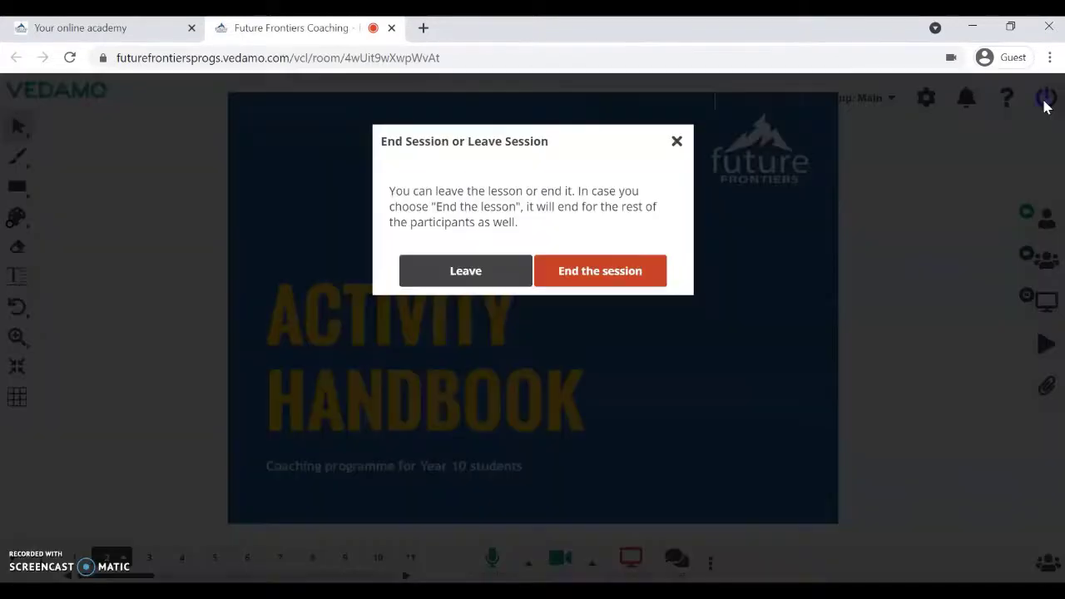
pyautogui.click(634, 272)
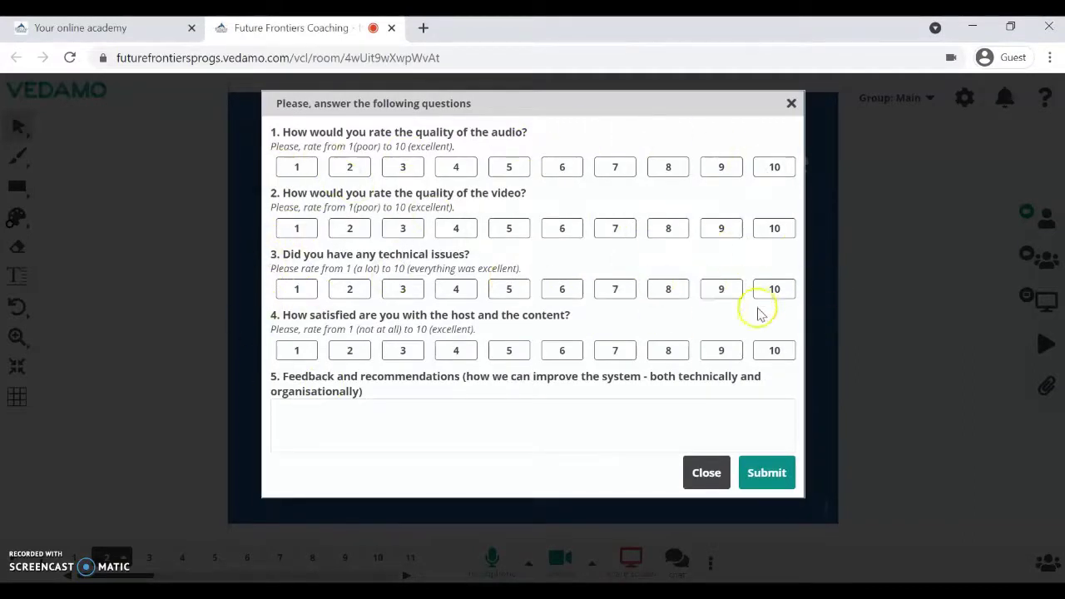
pyautogui.click(774, 167)
pyautogui.click(774, 226)
# Submit the feedback questionnaire, dismiss the thank-you message, and close the classroom tab
pyautogui.click(495, 431)
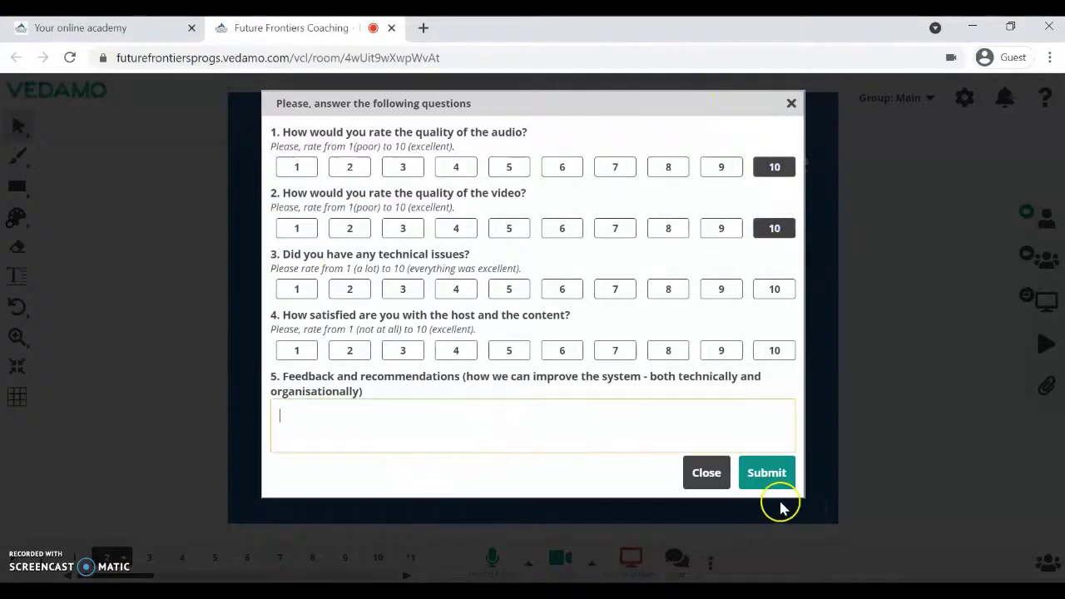
pyautogui.click(766, 473)
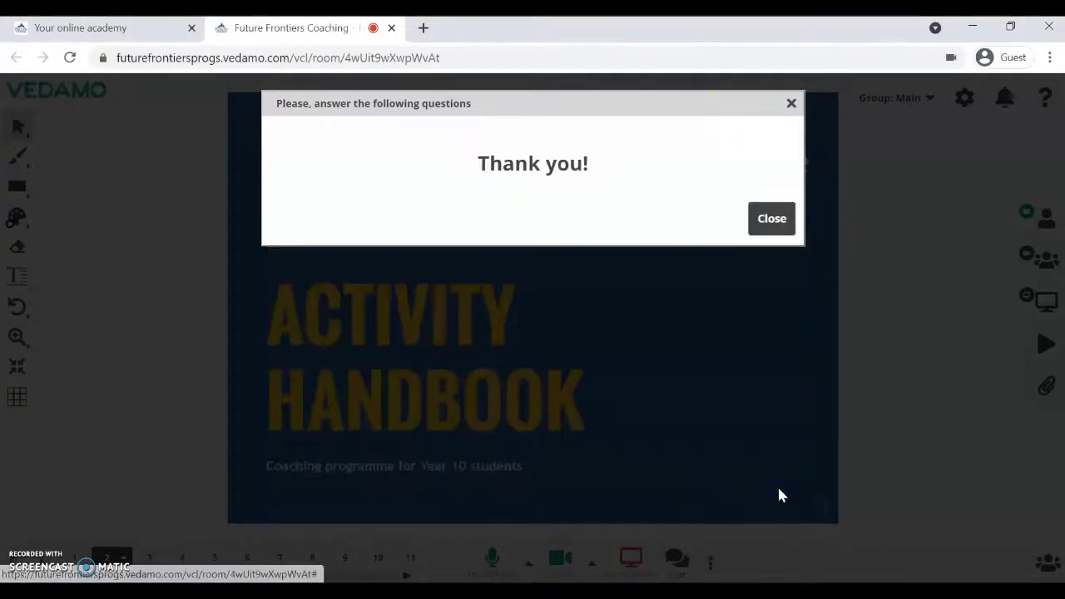
pyautogui.click(795, 107)
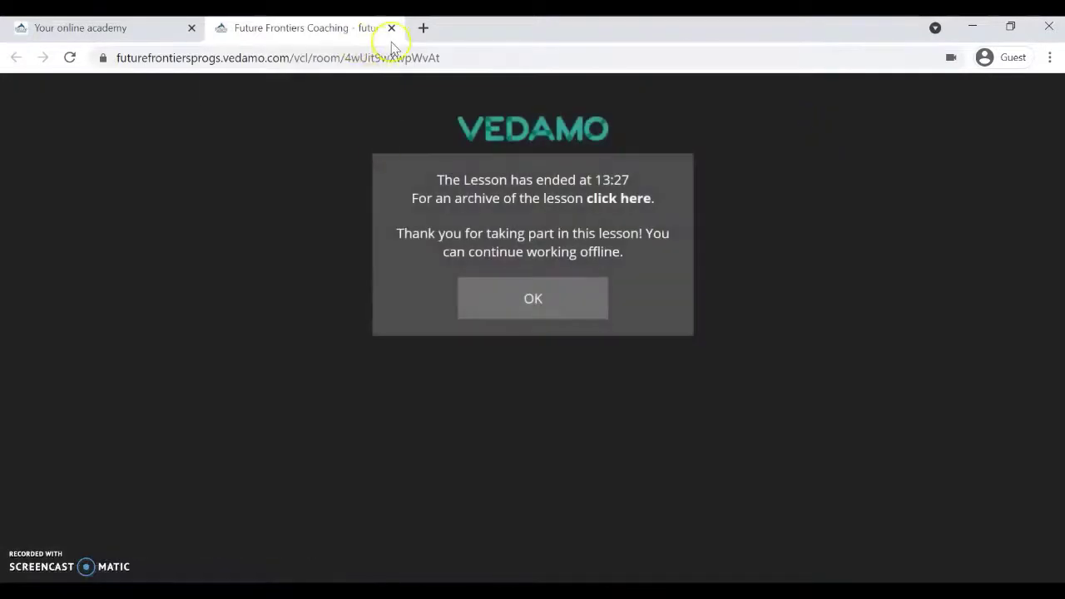
pyautogui.click(392, 28)
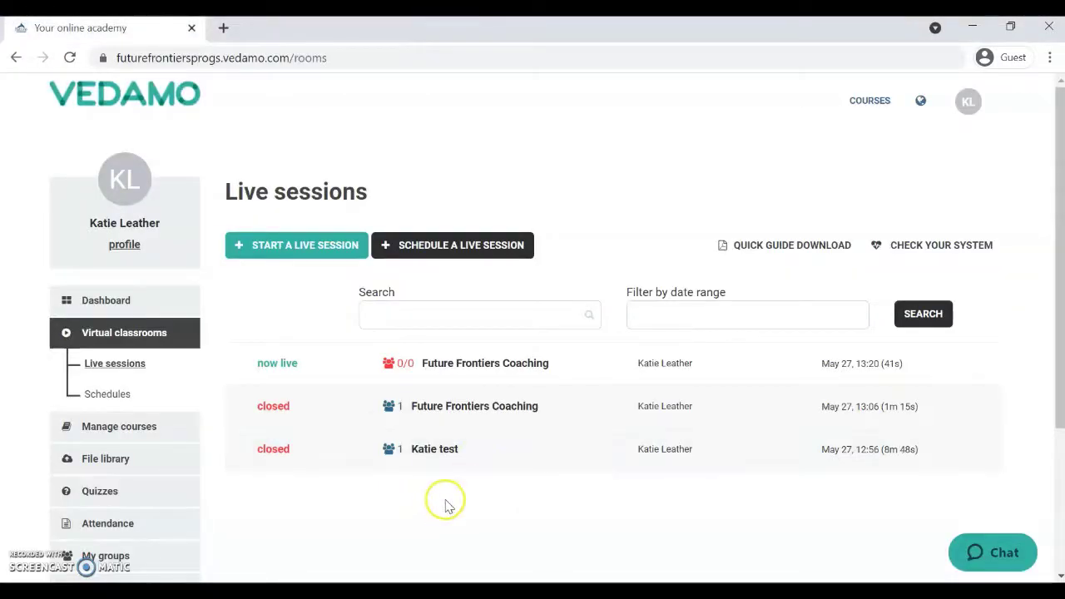
# Open the closed 13:06 Future Frontiers Coaching session and highlight its classroom link
pyautogui.scroll(-1, 442, 509)
pyautogui.scroll(1, 446, 511)
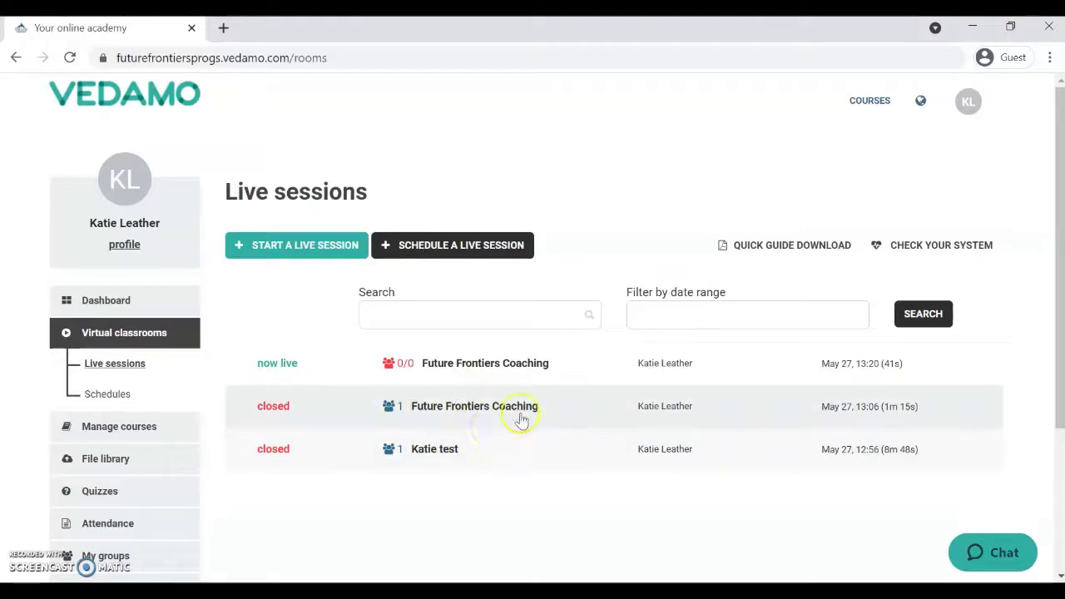
pyautogui.click(500, 418)
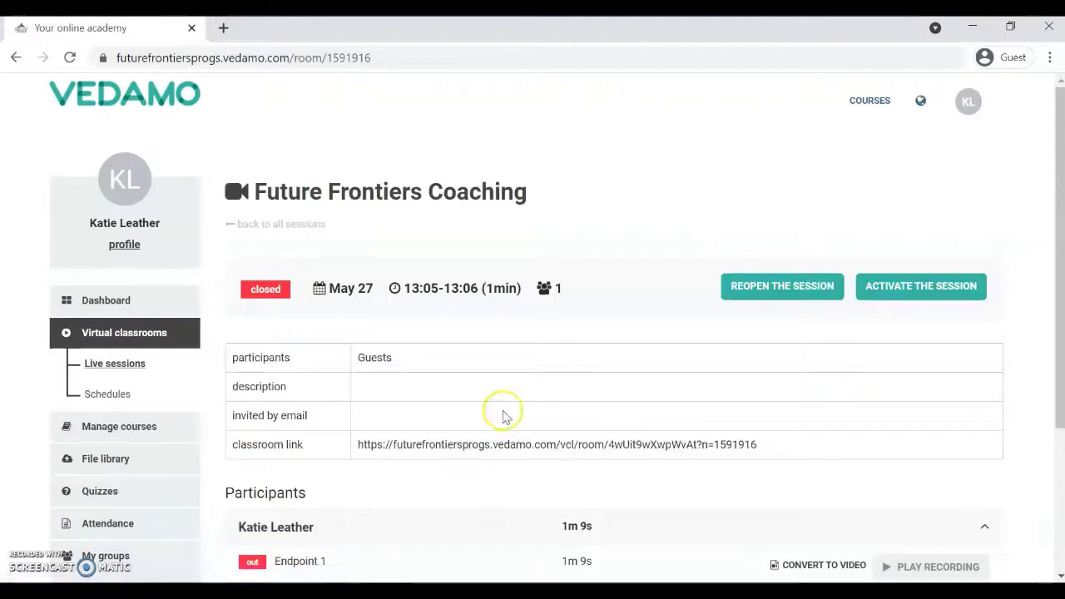
pyautogui.moveTo(360, 447); pyautogui.dragTo(801, 447)
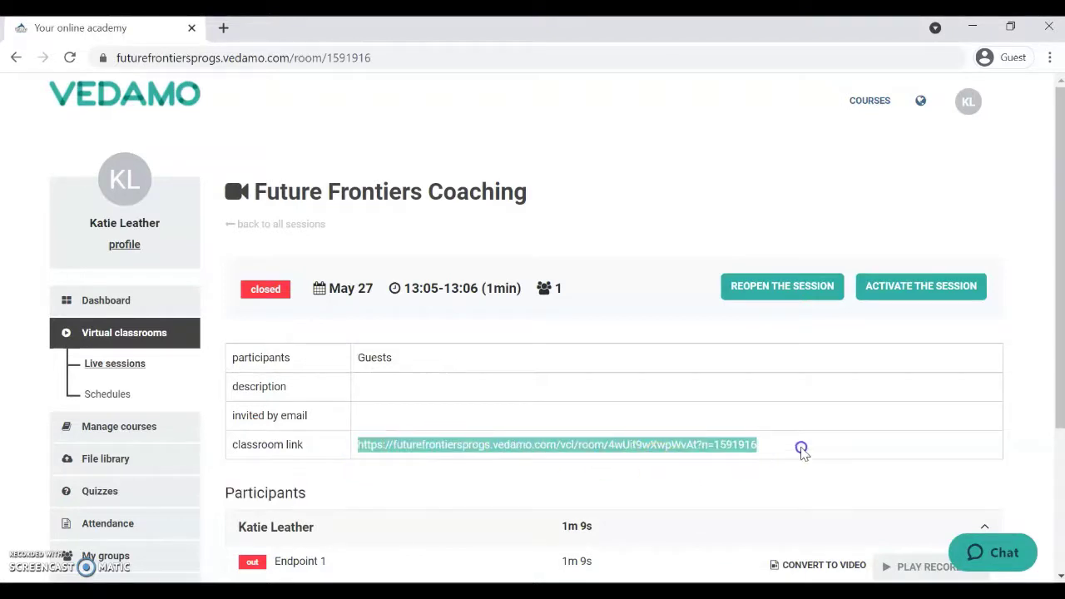
pyautogui.scroll(-2, 804, 452)
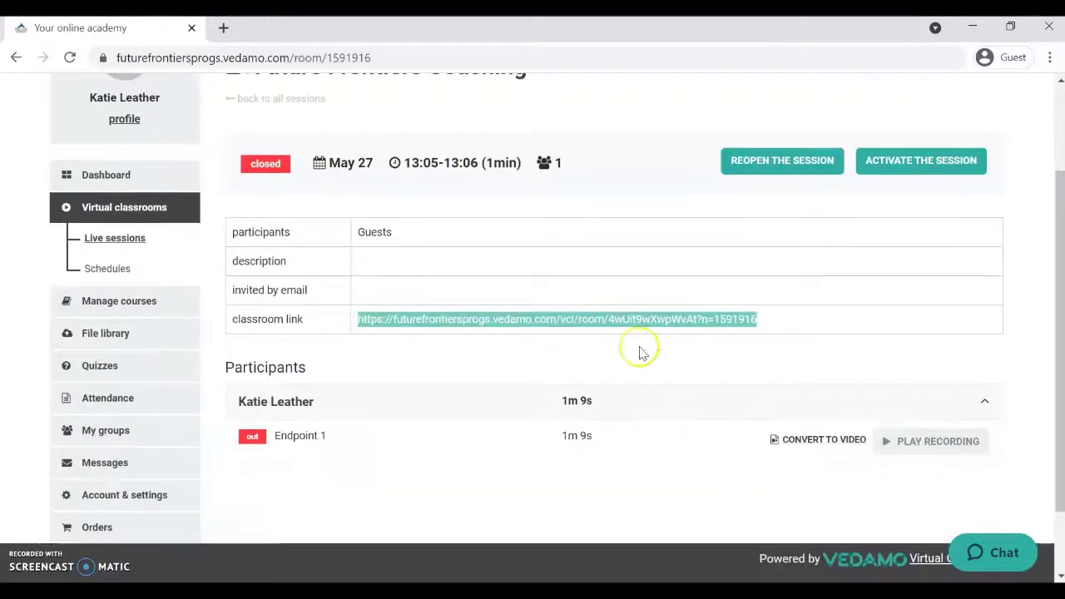
pyautogui.click(799, 322)
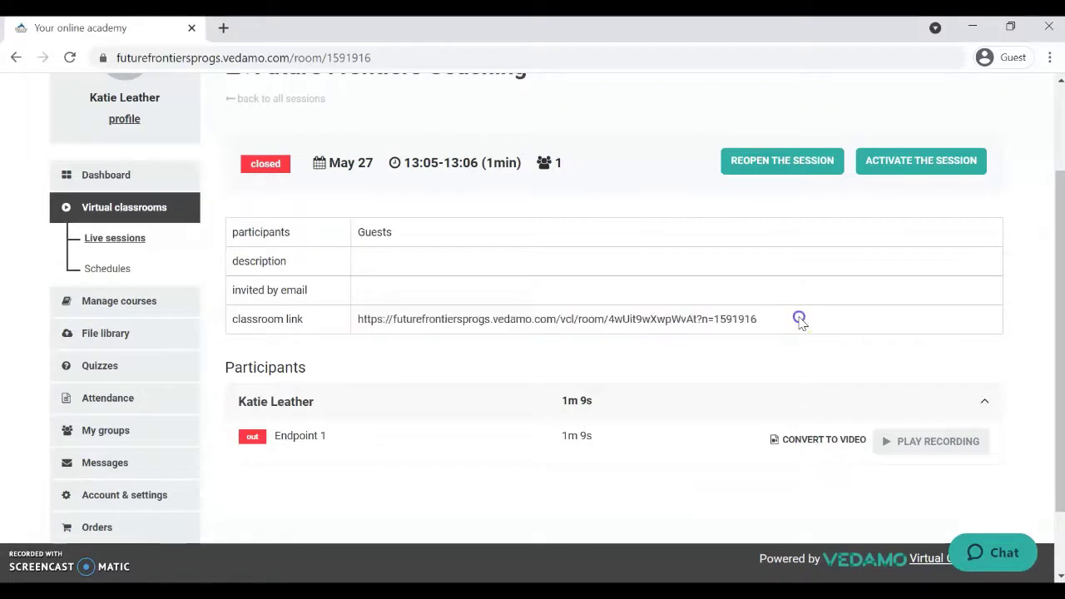
# Return to the list of all live sessions
pyautogui.scroll(1, 800, 323)
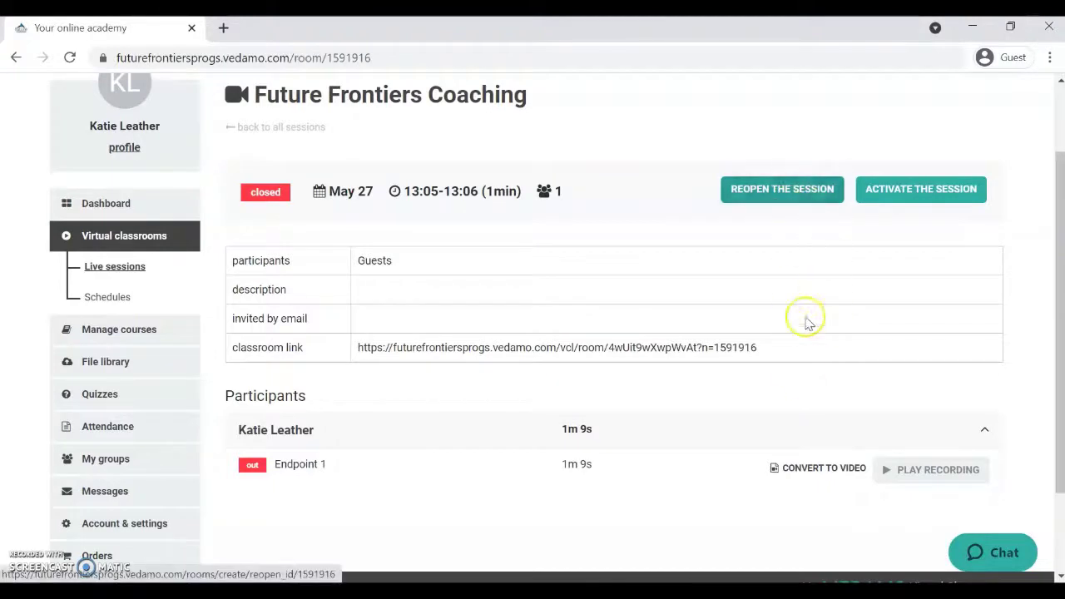
pyautogui.scroll(1, 798, 330)
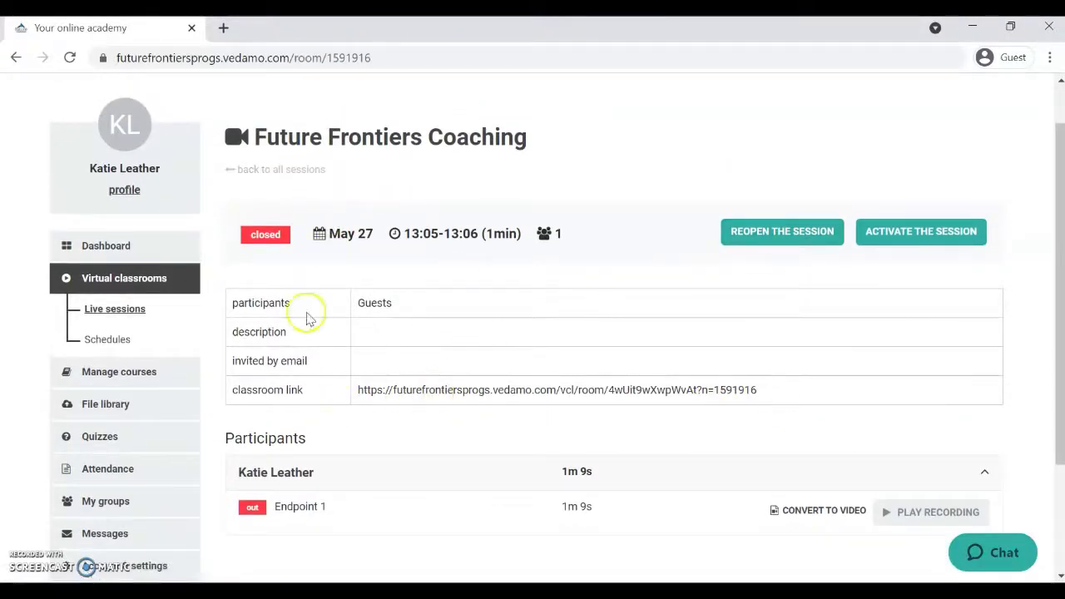
pyautogui.click(287, 169)
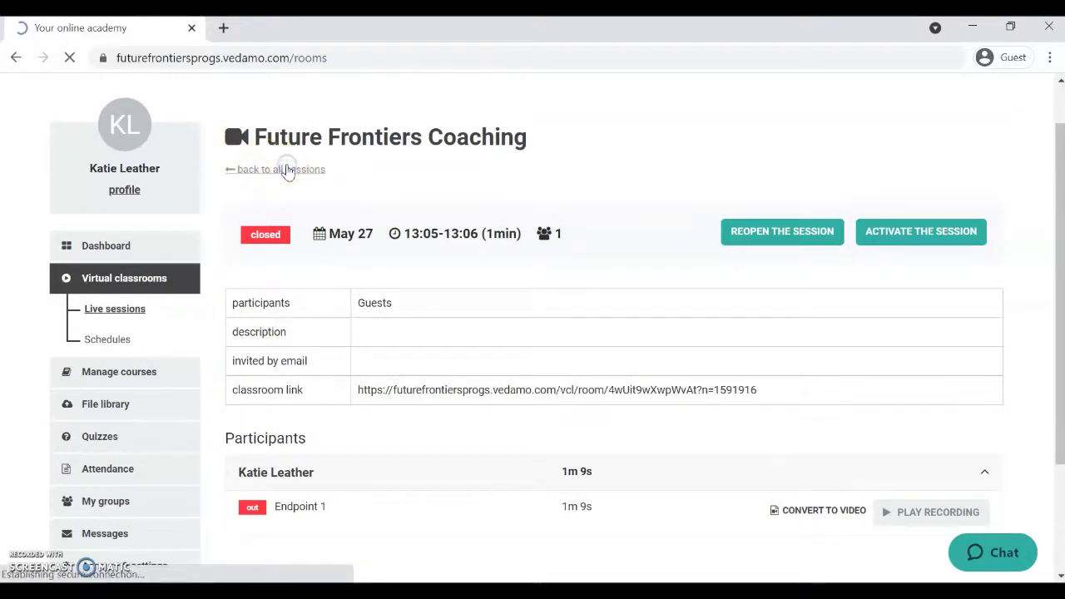